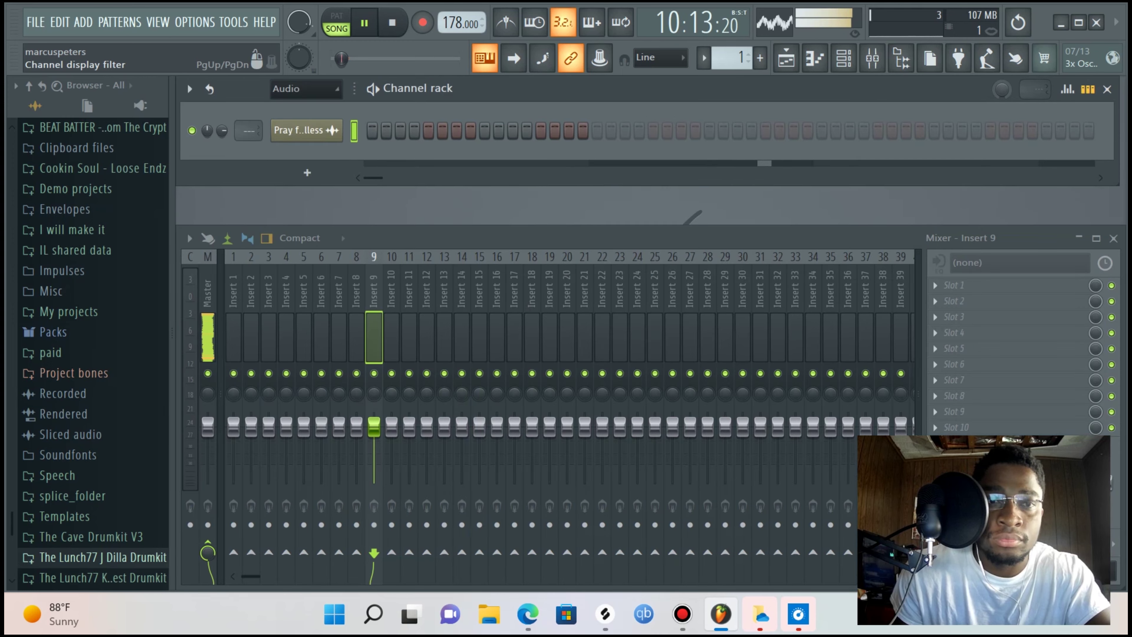
Set the Channel rack filter to All and delete the unneeded first channel
left_click(306, 88)
left_click(306, 107)
right_click(307, 130)
left_click(377, 291)
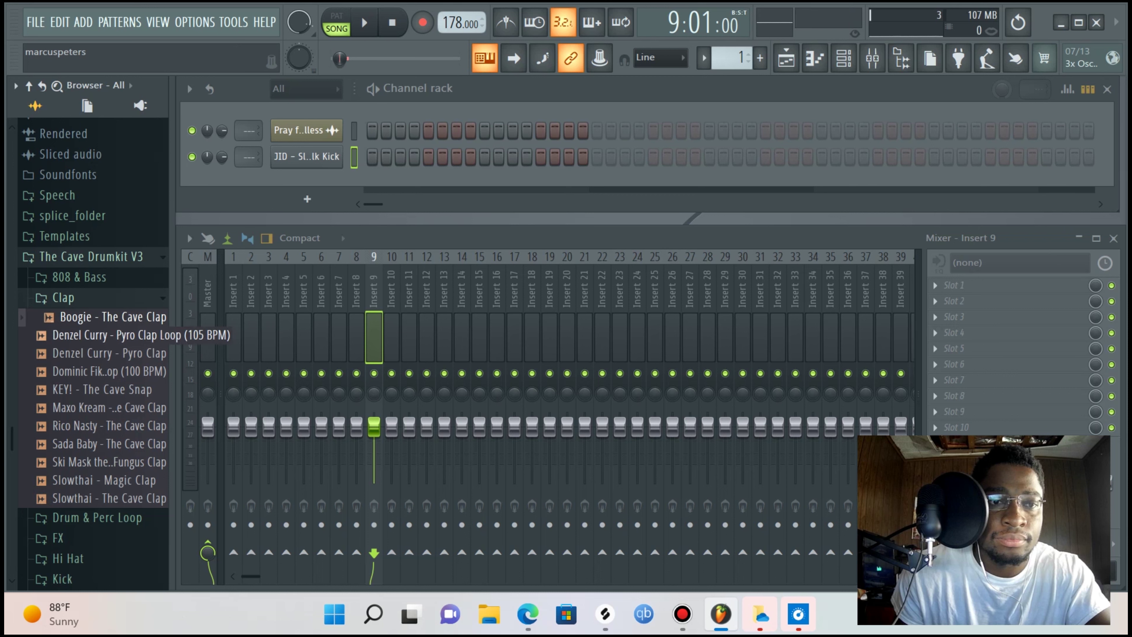
Audition the clap samples in The Cave Drumkit V3 and add the Rico Nasty Cave Clap as a new channel
left_click(109, 371)
left_click(108, 354)
left_click(109, 390)
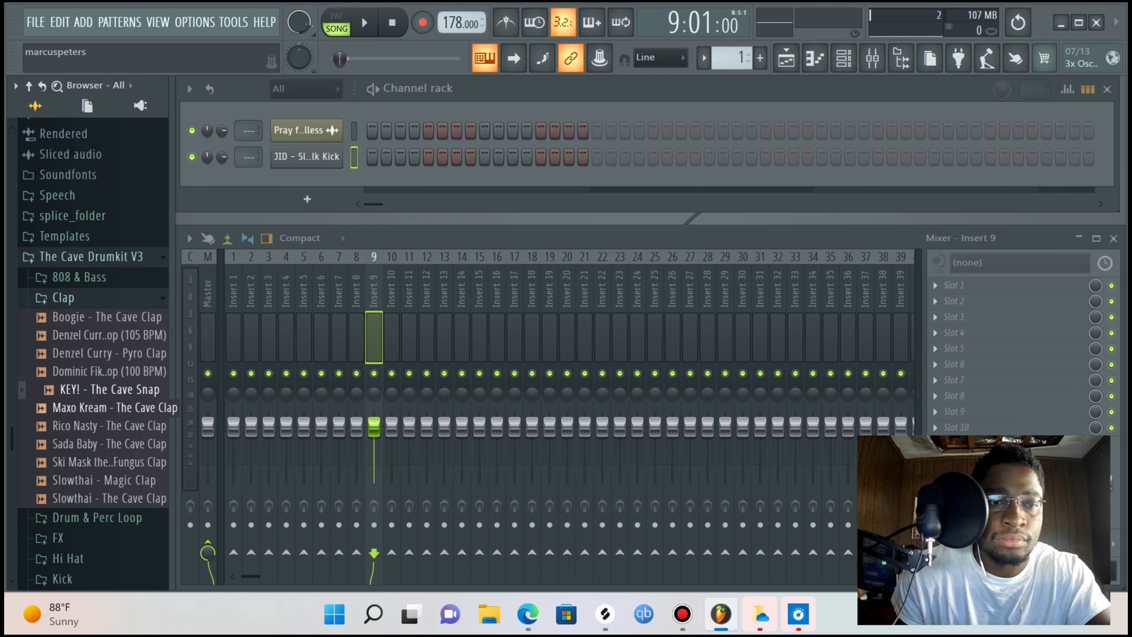
left_click(111, 407)
left_click(111, 426)
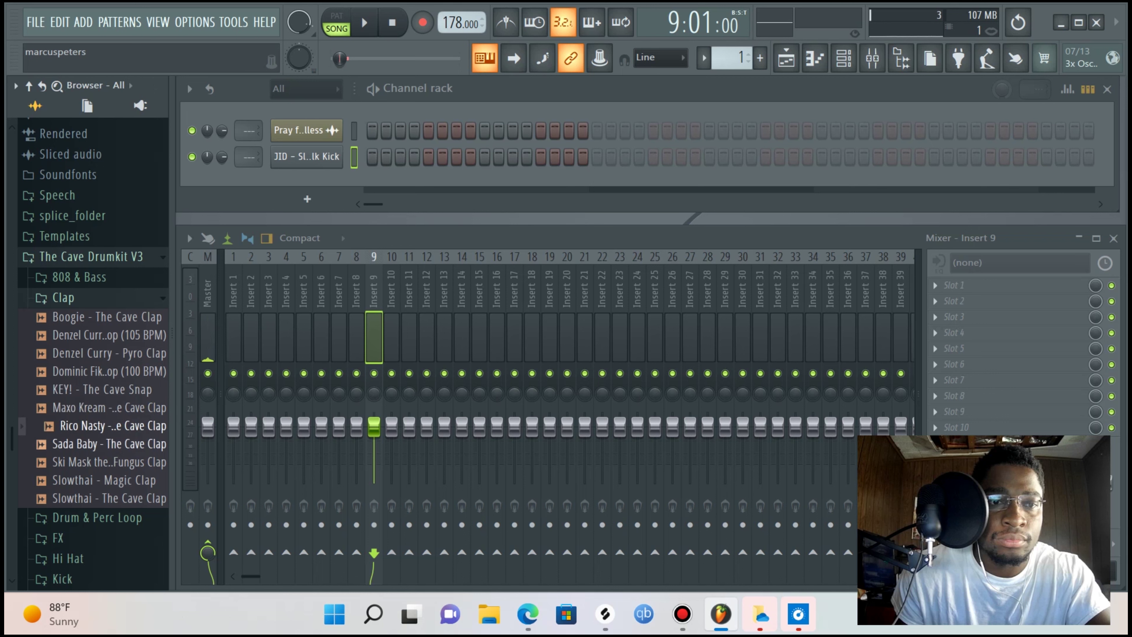
left_click_drag(112, 425, 307, 183)
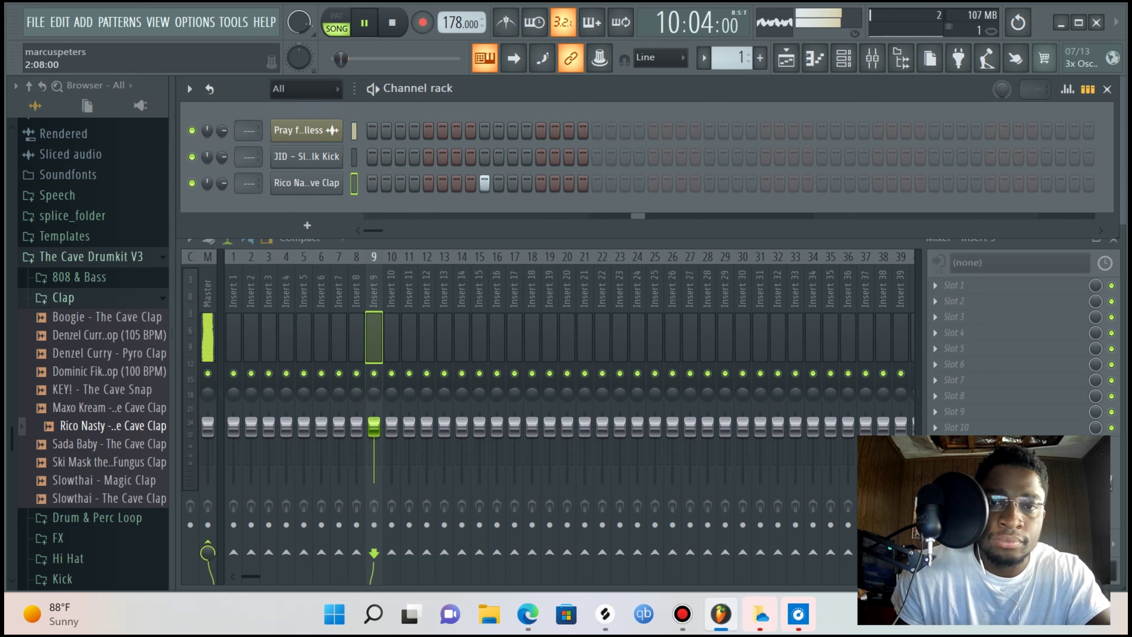
Add clap hits on steps 25, 41, 47 and 57 of the four-bar pattern
left_click(710, 183)
left_click(934, 183)
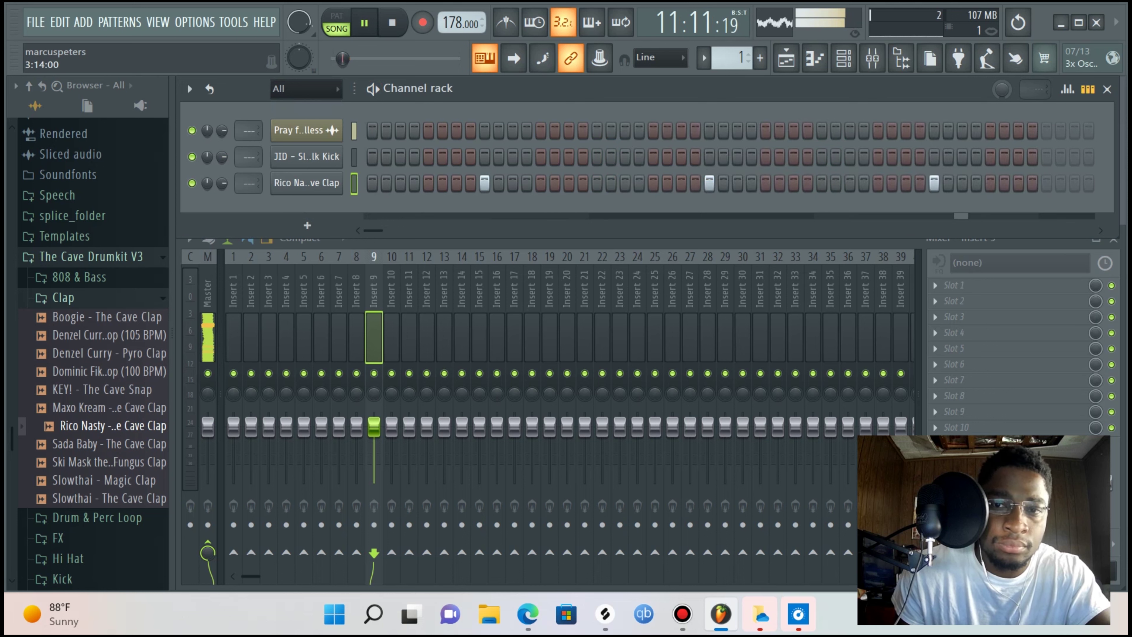
scroll(731, 157, "right", 3)
key("space")
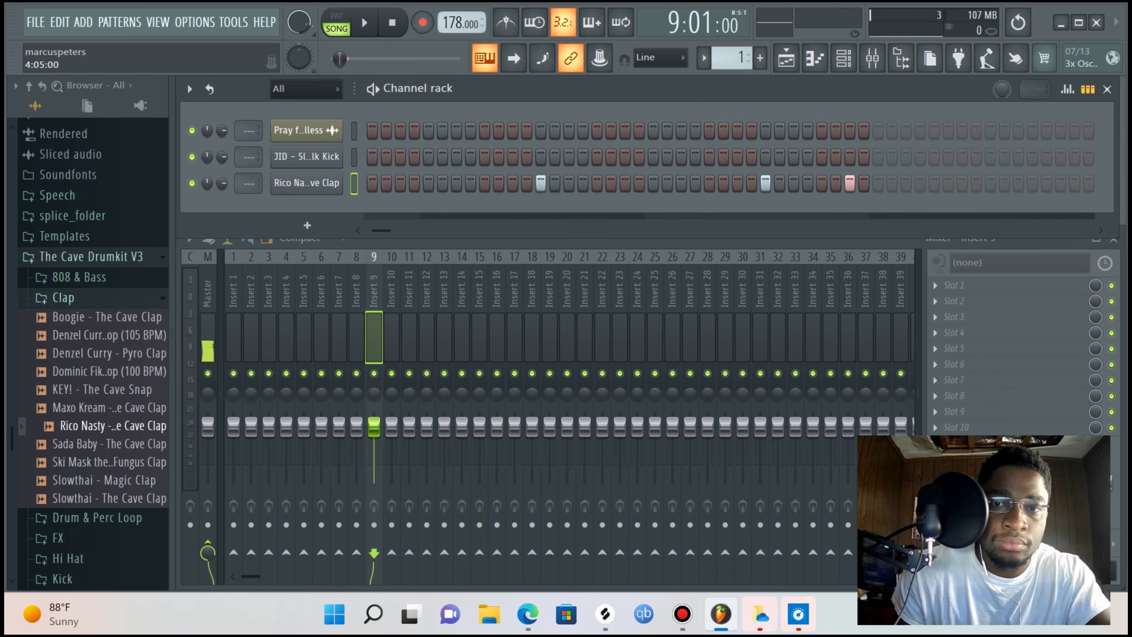
left_click(990, 183)
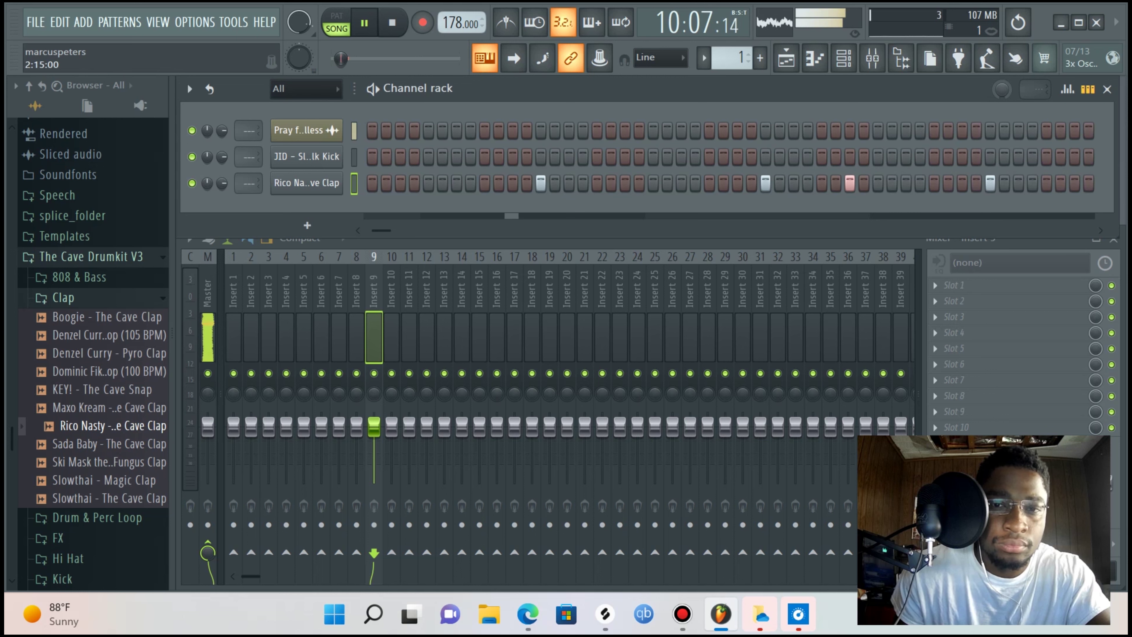
Record a live kick pattern on the JID - Slick Talk Kick channel
scroll(730, 157, "left", 3)
key("r")
left_click(354, 156)
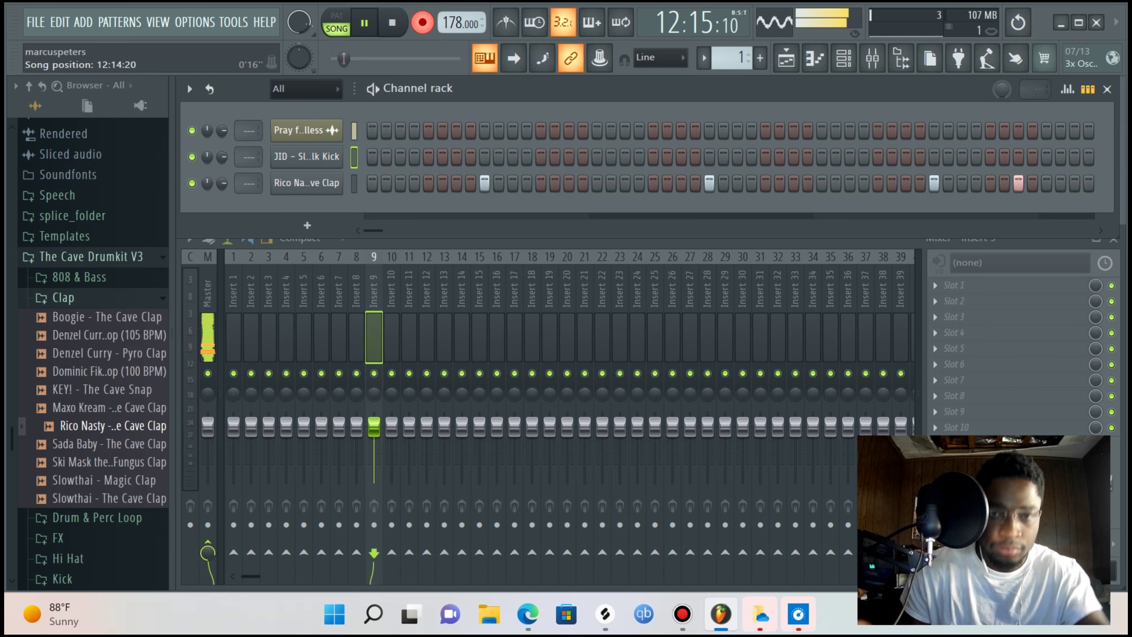
key("space")
Quantize all the recorded kick notes in the piano roll and check them with a short playback
right_click(307, 157)
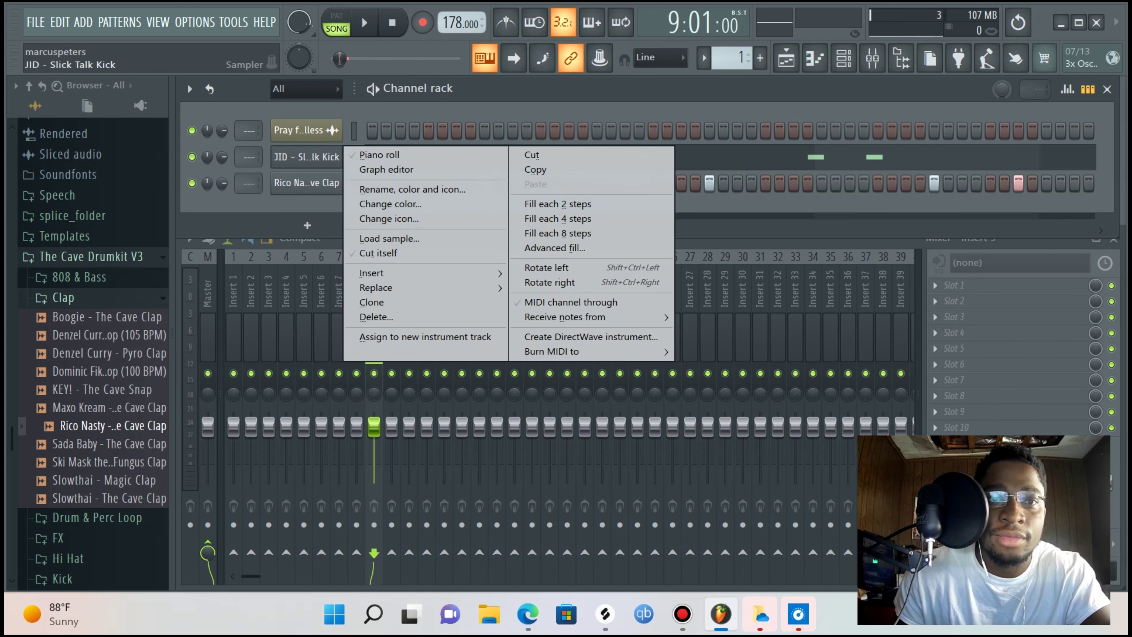
left_click(379, 154)
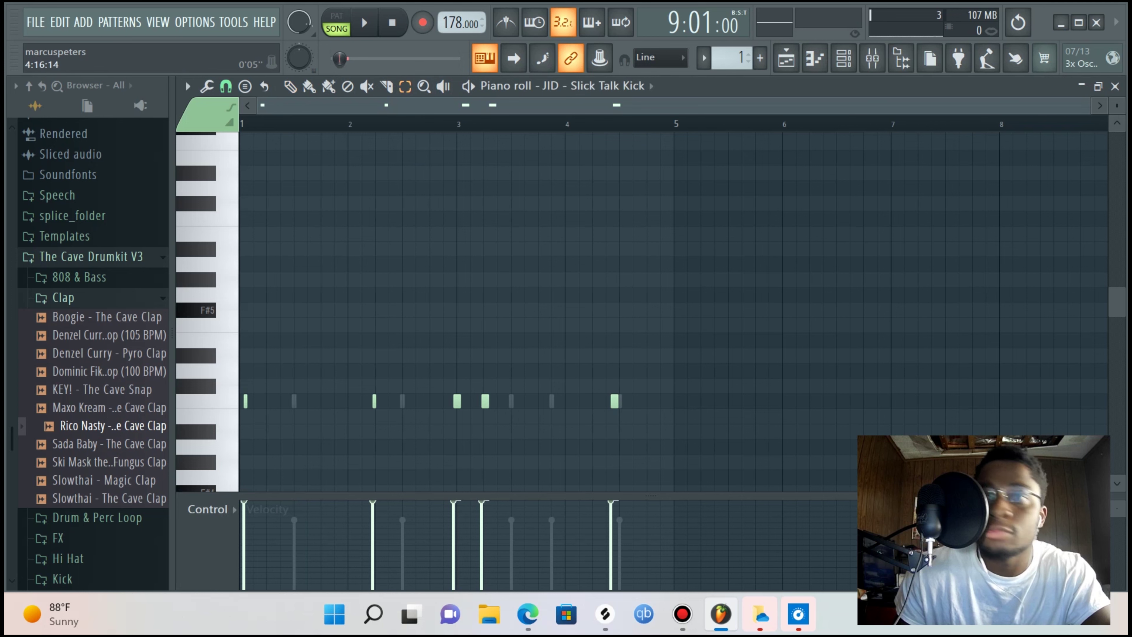
key("ctrl+a")
left_click(187, 86)
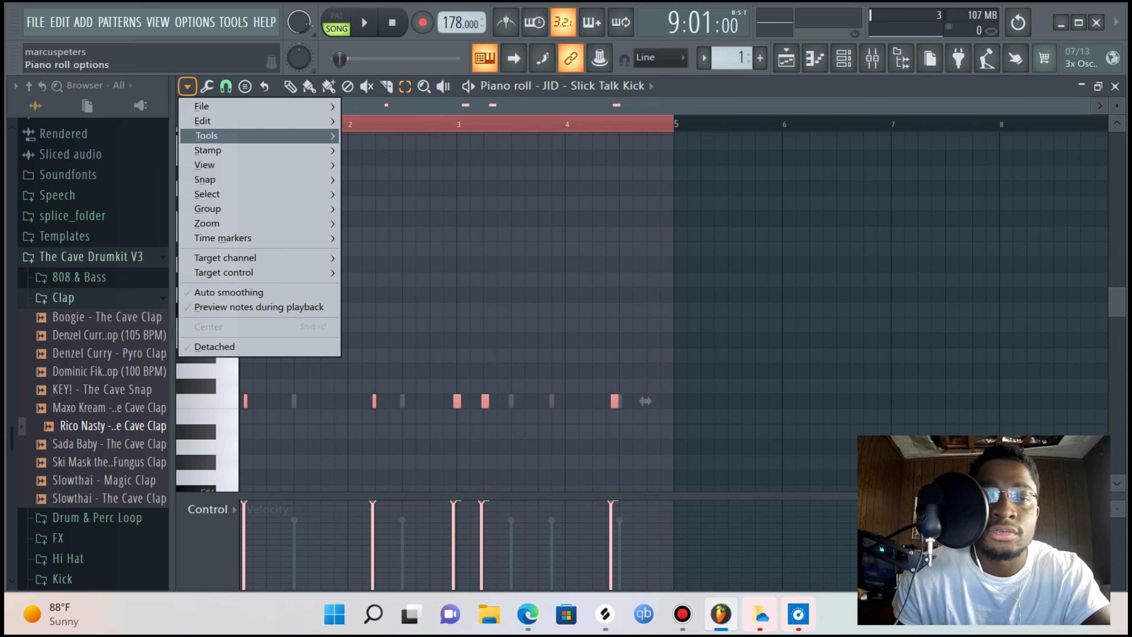
mouse_move(260, 136)
left_click(379, 190)
key("space")
key("space")
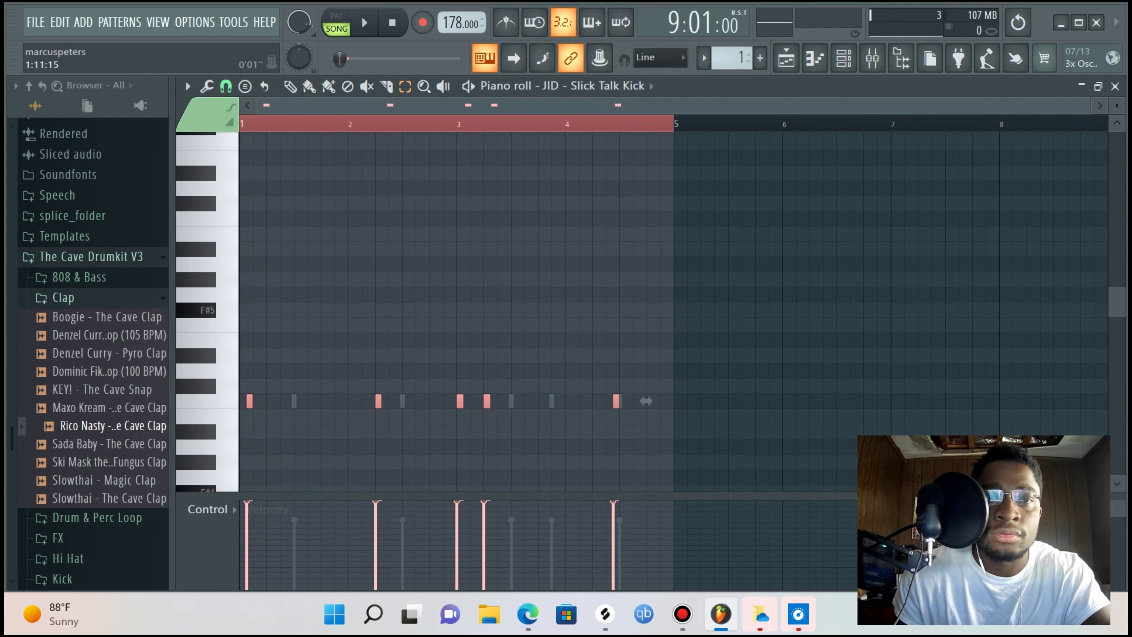
Reposition the C5 kick notes to 1:01, 2:05, 3:01, 3:07 and 3:13 while listening to the loop
key("ctrl+d")
scroll(314, 313, "up", 4)
scroll(322, 312, "up", 2)
scroll(322, 313, "left", 2)
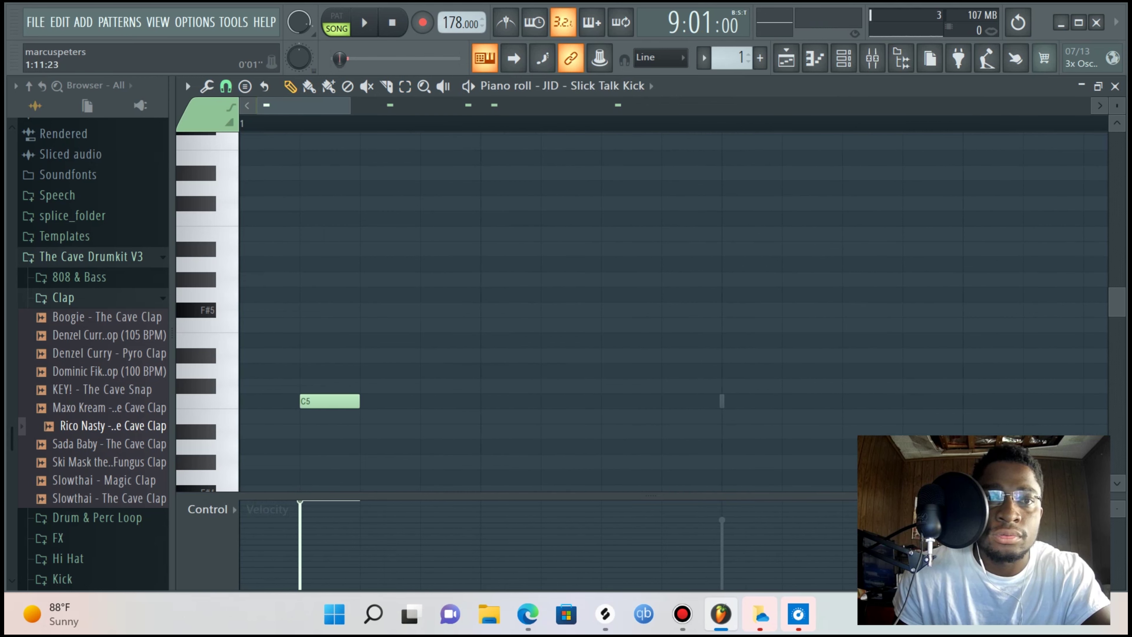
key("space")
key("Page_Down")
key("Page_Down")
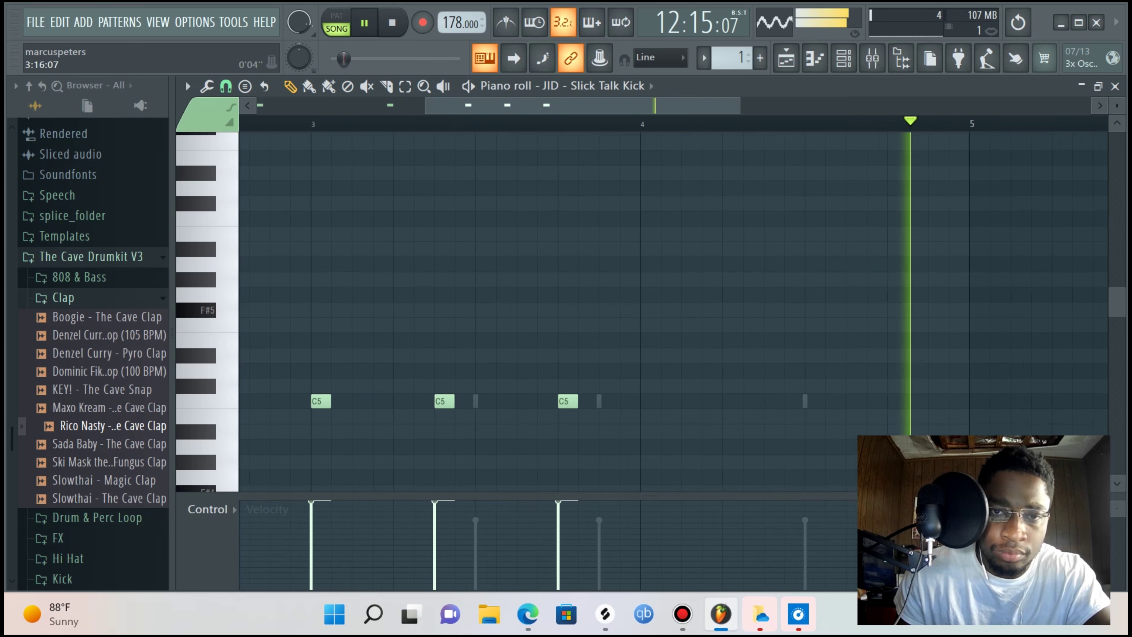
scroll(628, 313, "down", 2)
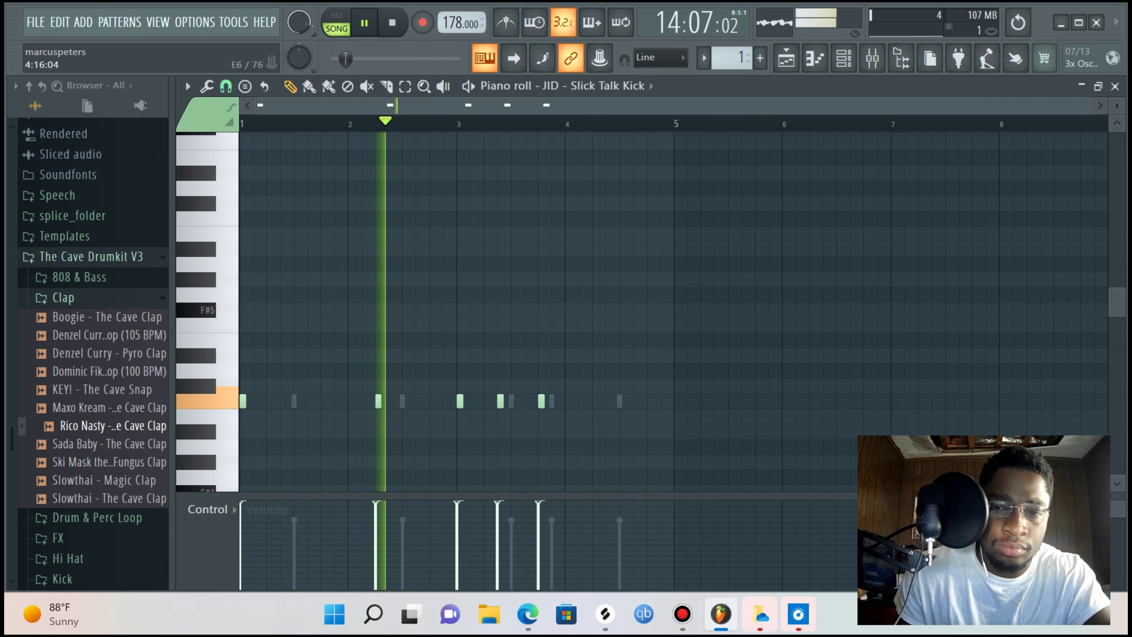
Save the project and set the piano roll's scale highlighting root to E
key("ctrl+s")
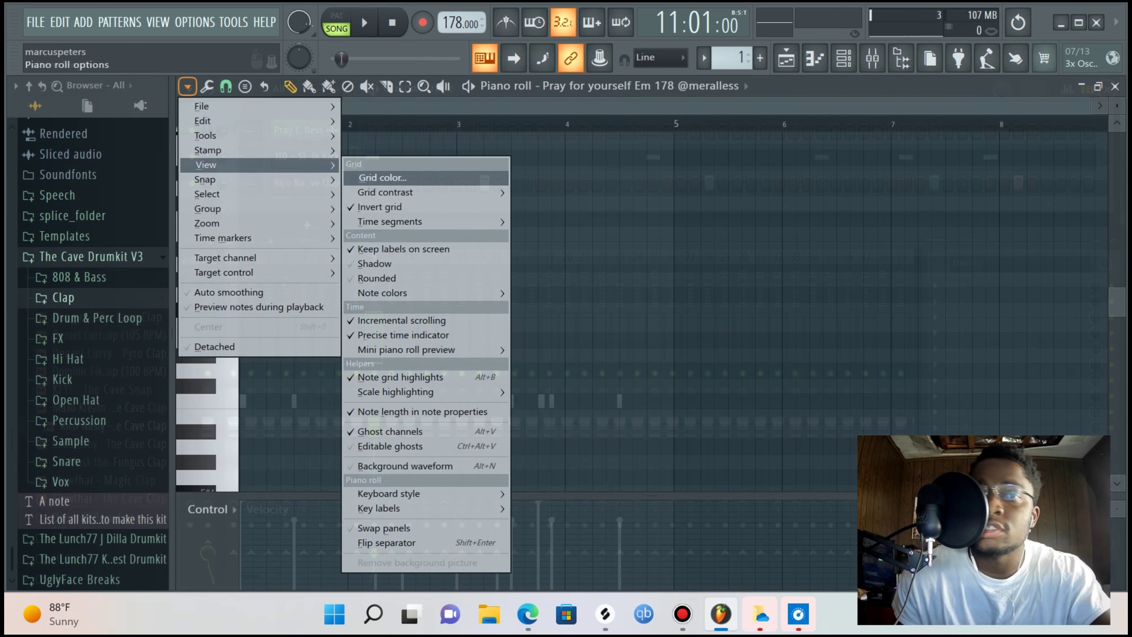
mouse_move(396, 392)
left_click(629, 236)
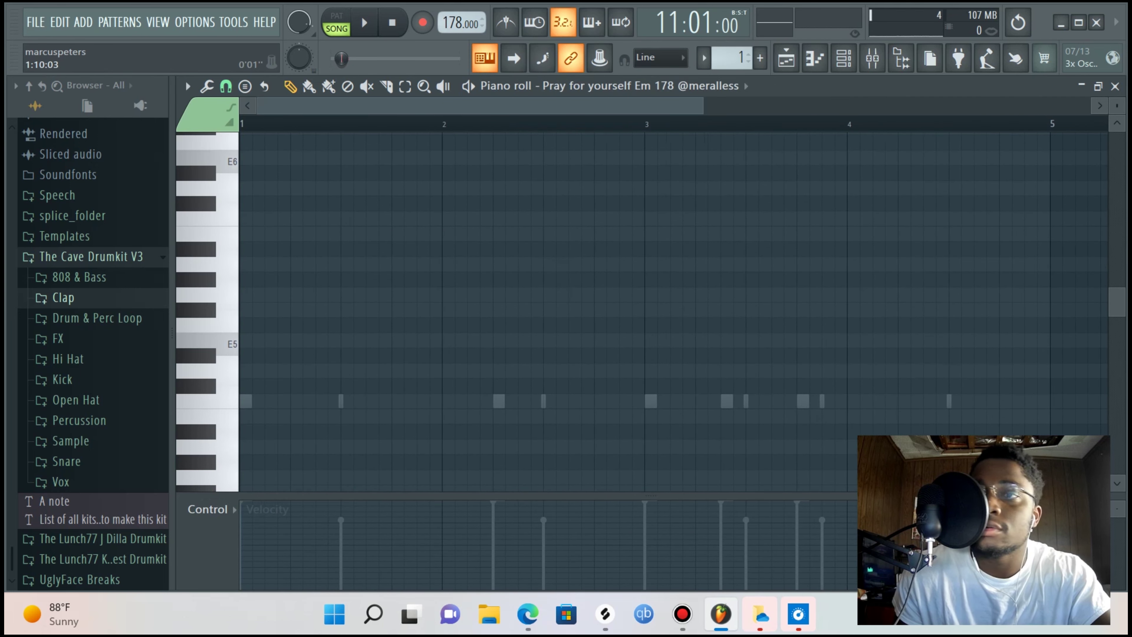
left_click(1115, 86)
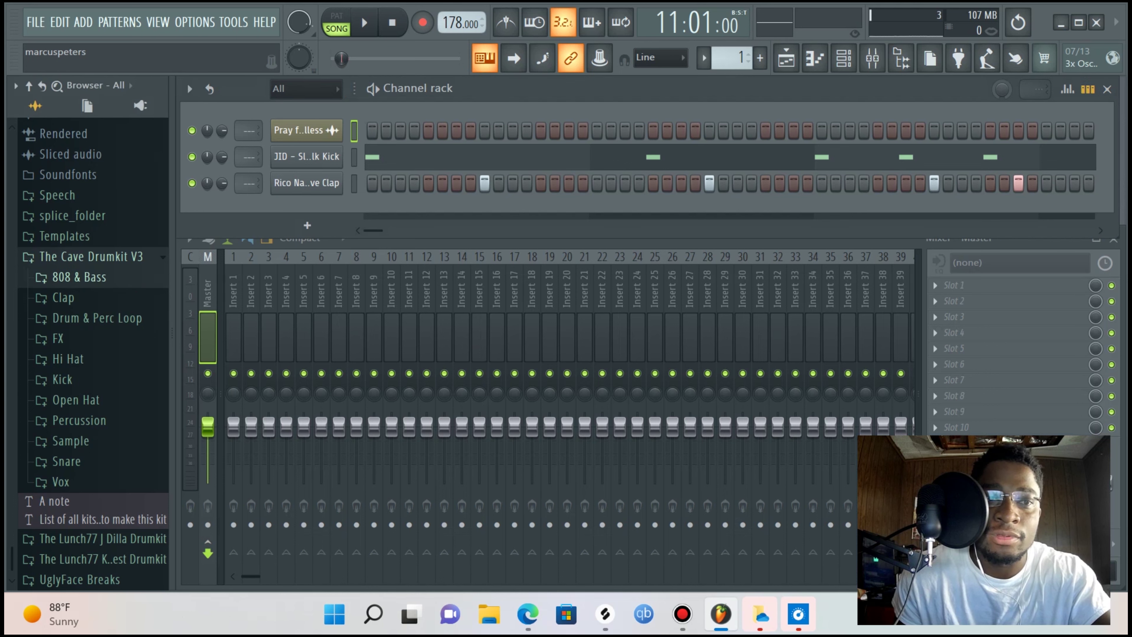
Inspect the clap's notes in the piano roll, and add the Danny Brown Cave 808 sample as a new channel
left_click(79, 277)
right_click(306, 182)
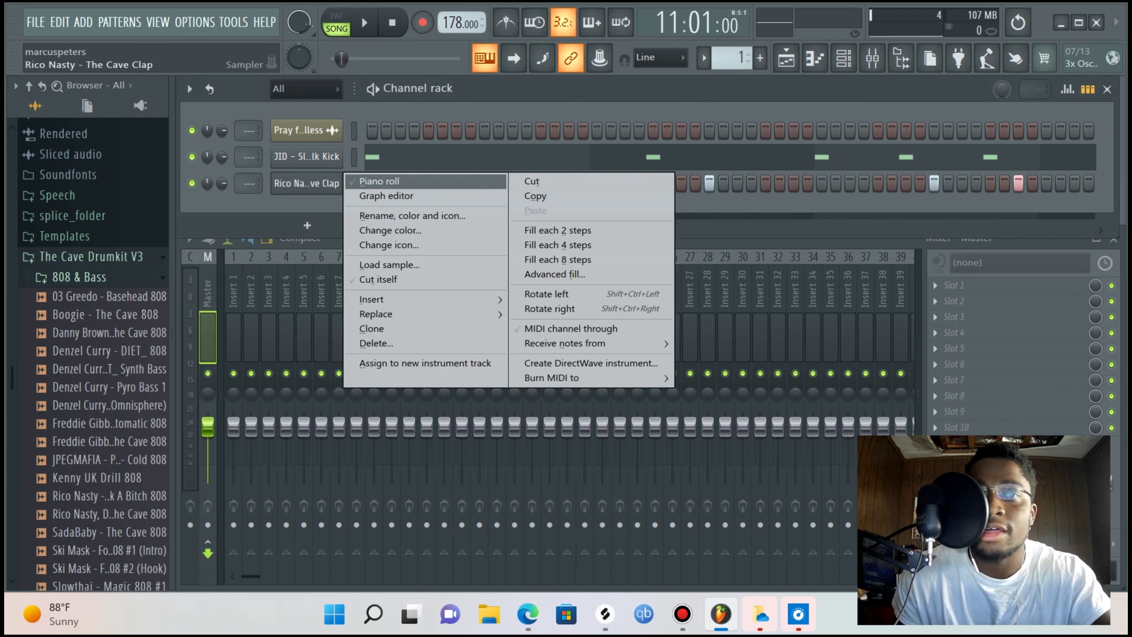
left_click(356, 182)
scroll(265, 124, "up", 2)
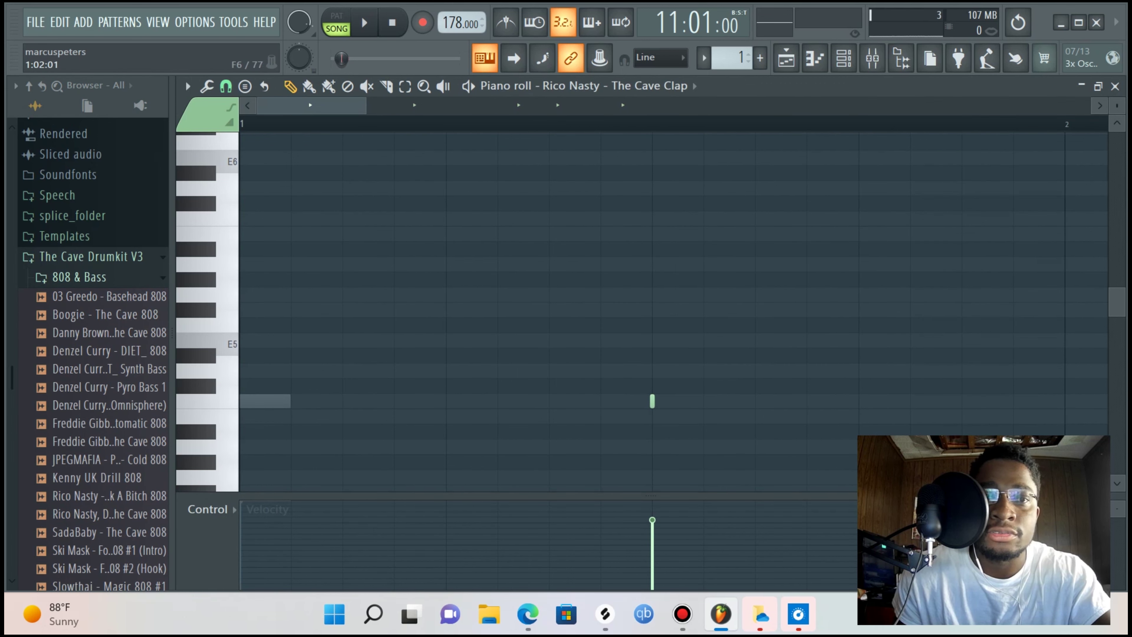
left_click(1115, 86)
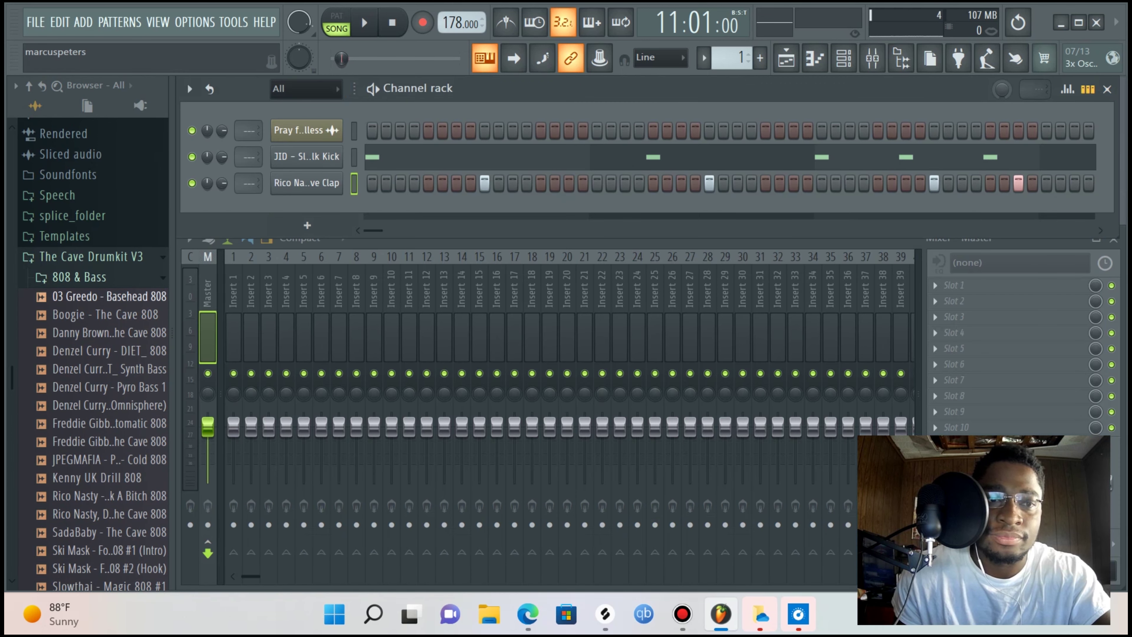
left_click_drag(109, 332, 308, 210)
left_click(79, 277)
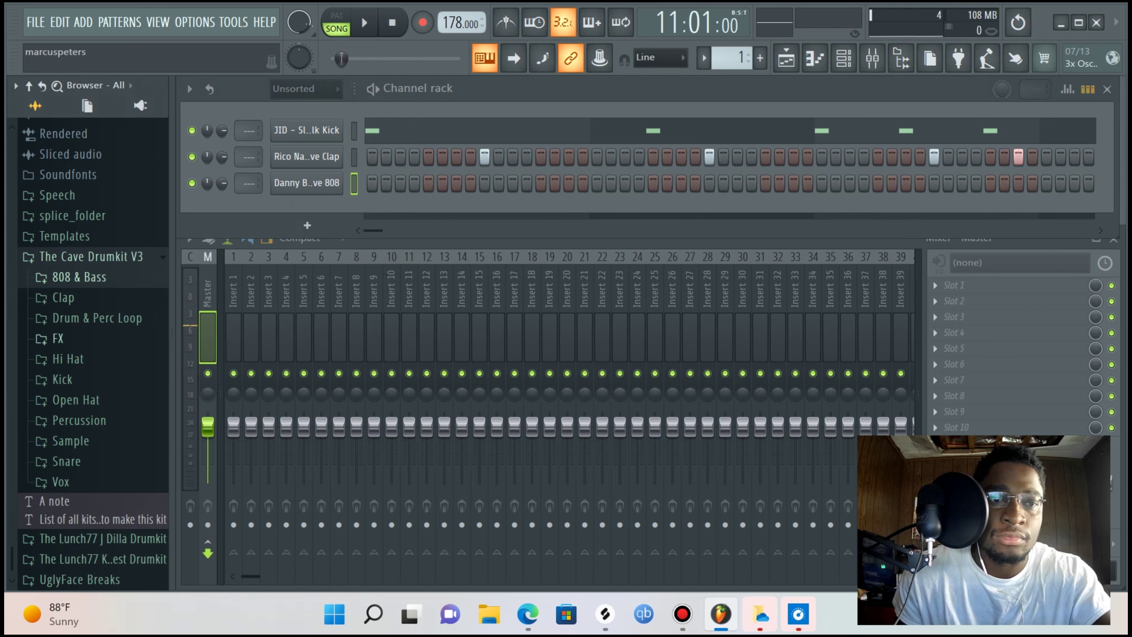
Audition the kit's hi-hat samples over the playing beat and add the Sada Baby Cave Hi Hat as a new channel
left_click(67, 359)
left_click(107, 378)
left_click(107, 379)
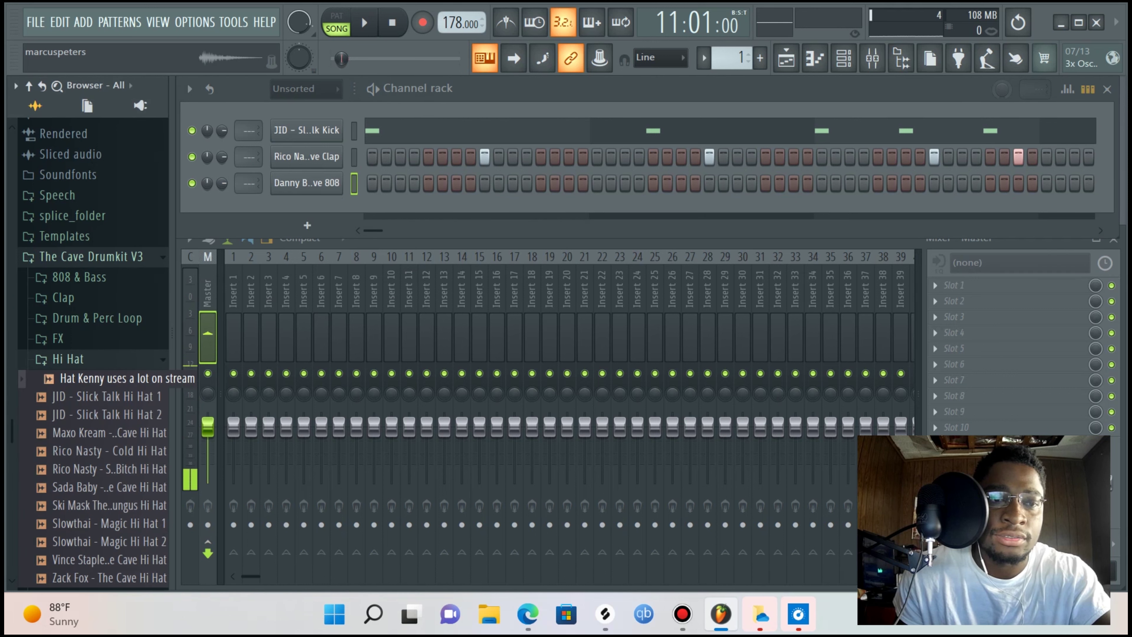
key("space")
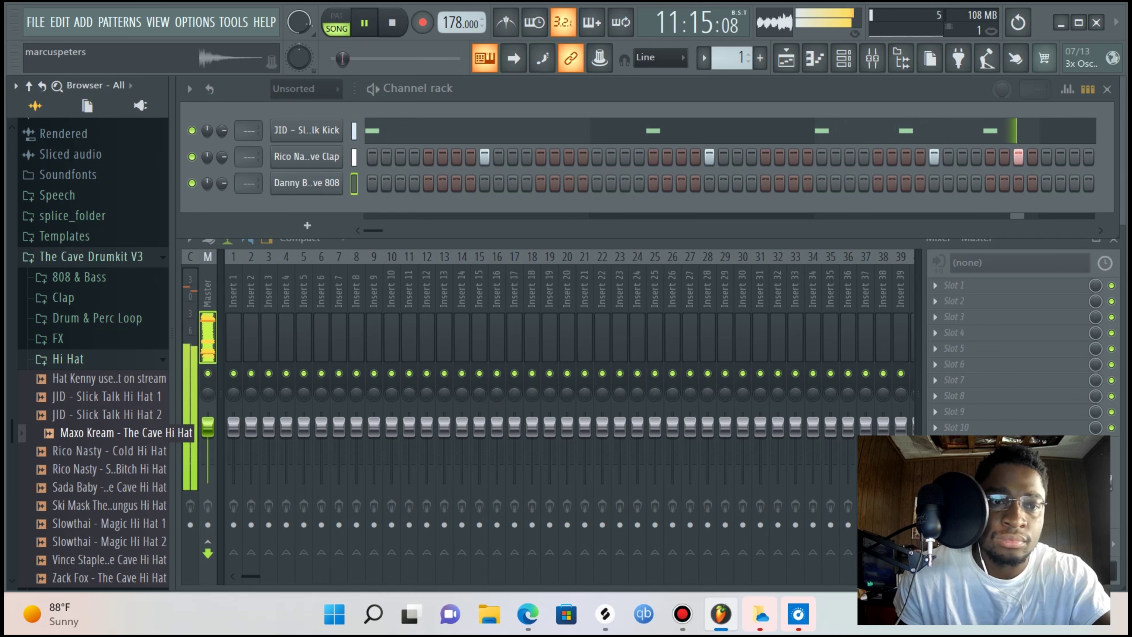
left_click_drag(109, 487, 308, 210)
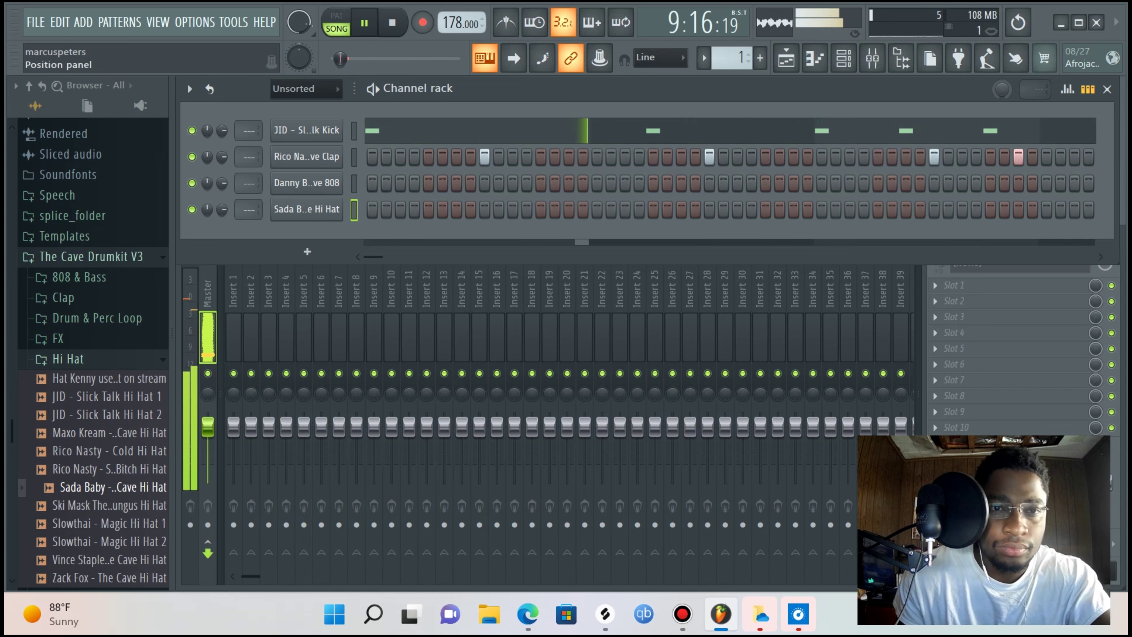
Write one-step C5 hi-hat notes at 1:01, 1:03, 1:05 and 1:07 in the hi-hat's piano roll
key("F7")
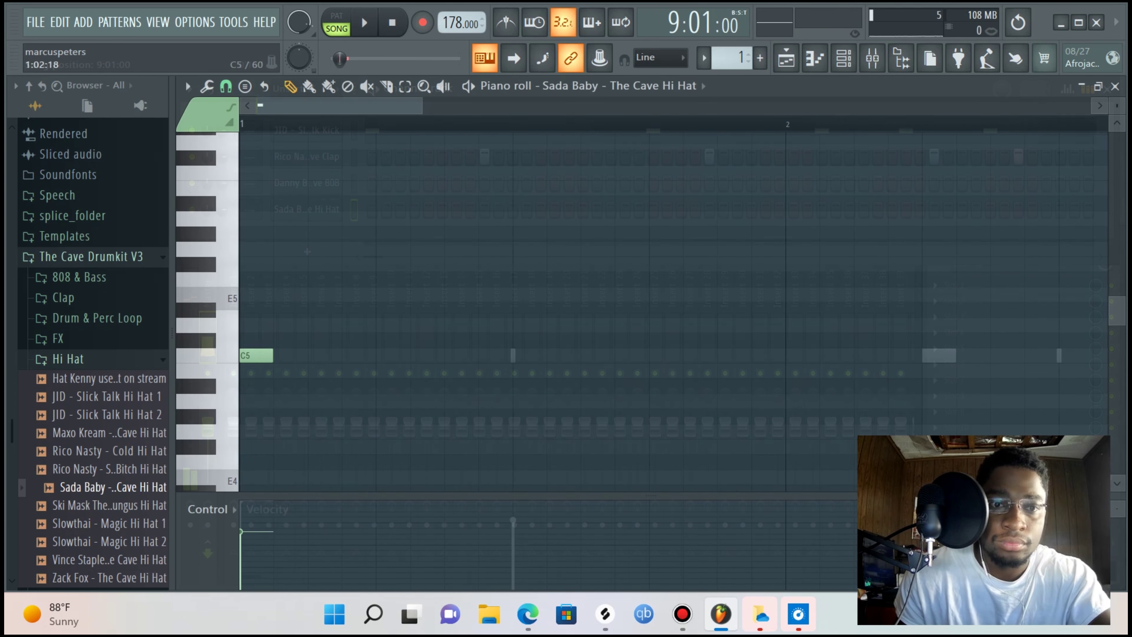
key("ctrl+b")
left_click_drag(290, 356, 324, 356)
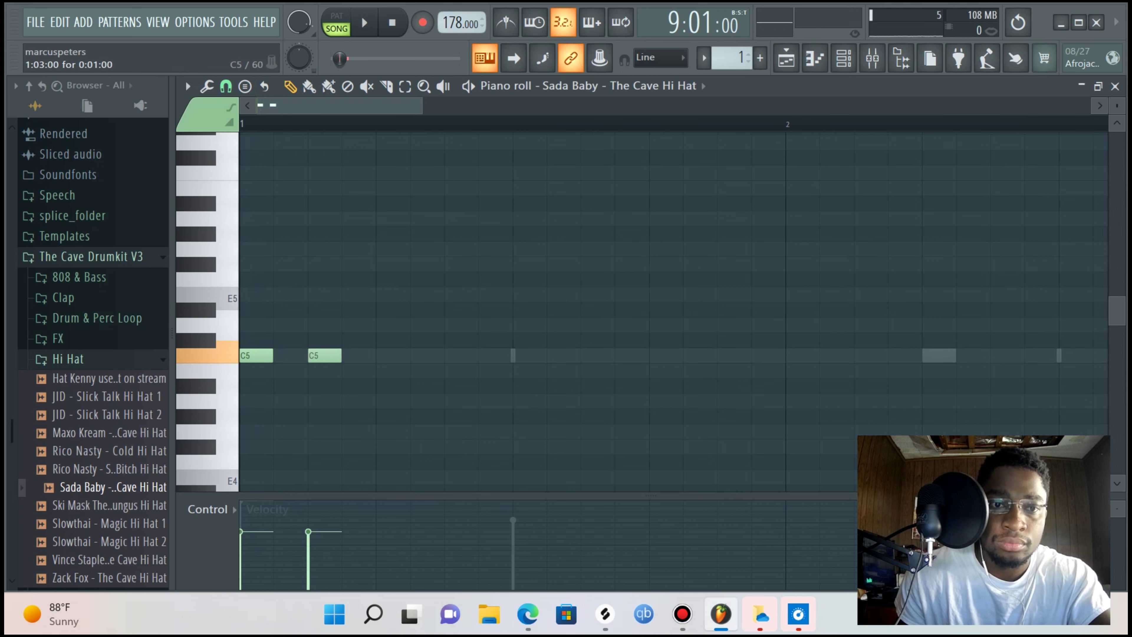
key("space")
key("space")
left_click(392, 355)
key("space")
key("space")
left_click(461, 355)
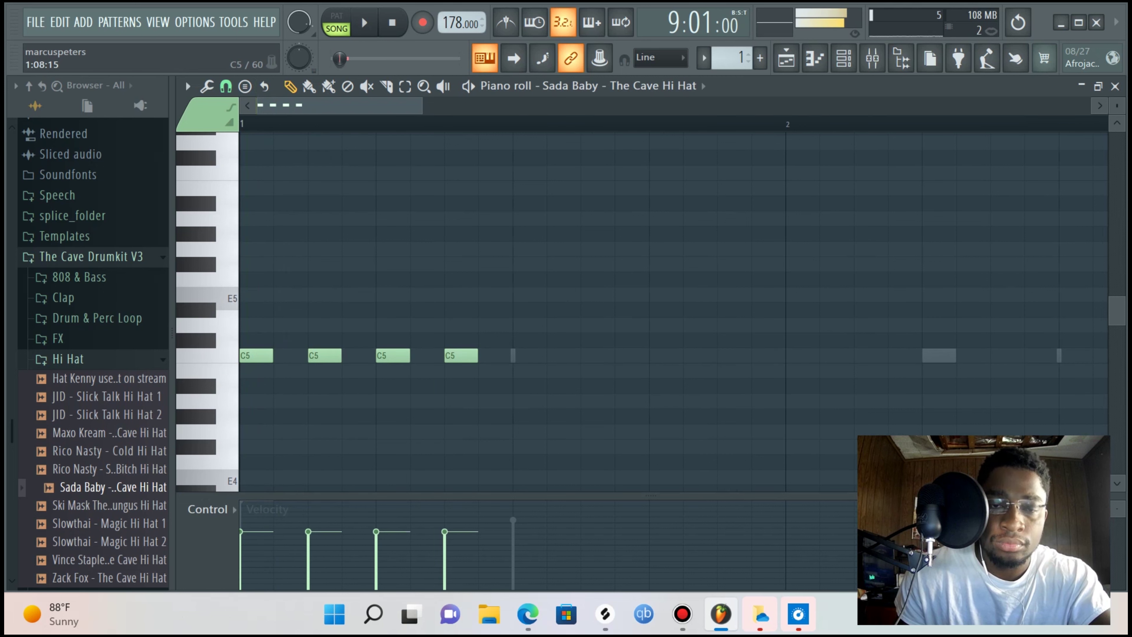
Fill the rest of bar 1 with C5 hi-hat notes at 1:09, 1:11, 1:13 and 1:15, and play them back
left_click(529, 356)
key("space")
key("space")
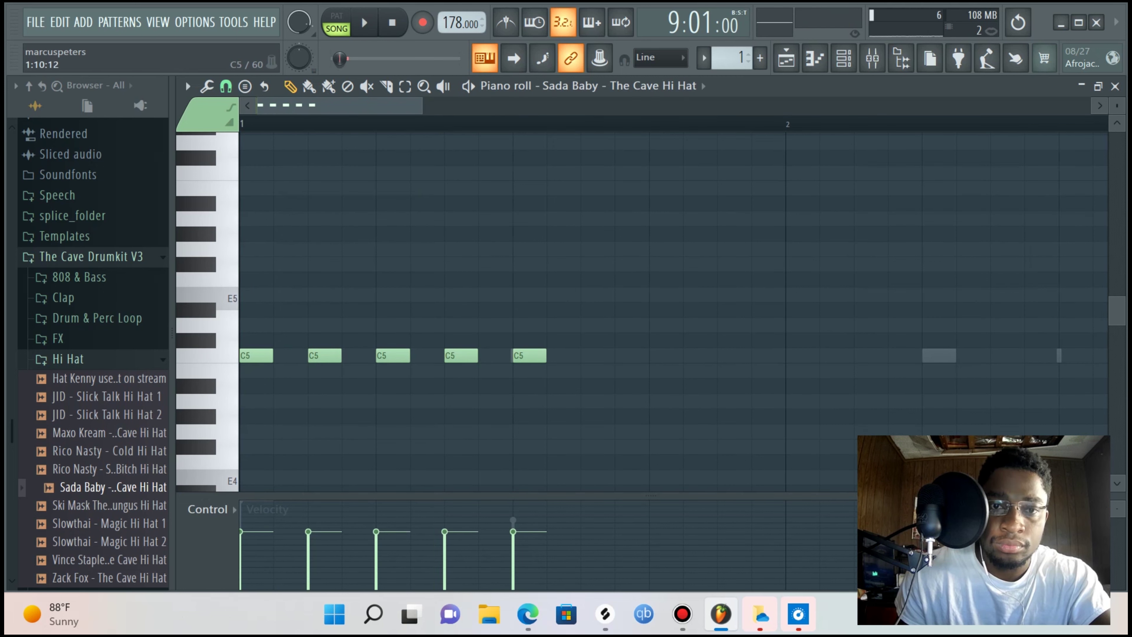
left_click(597, 356)
left_click(667, 355)
left_click(734, 355)
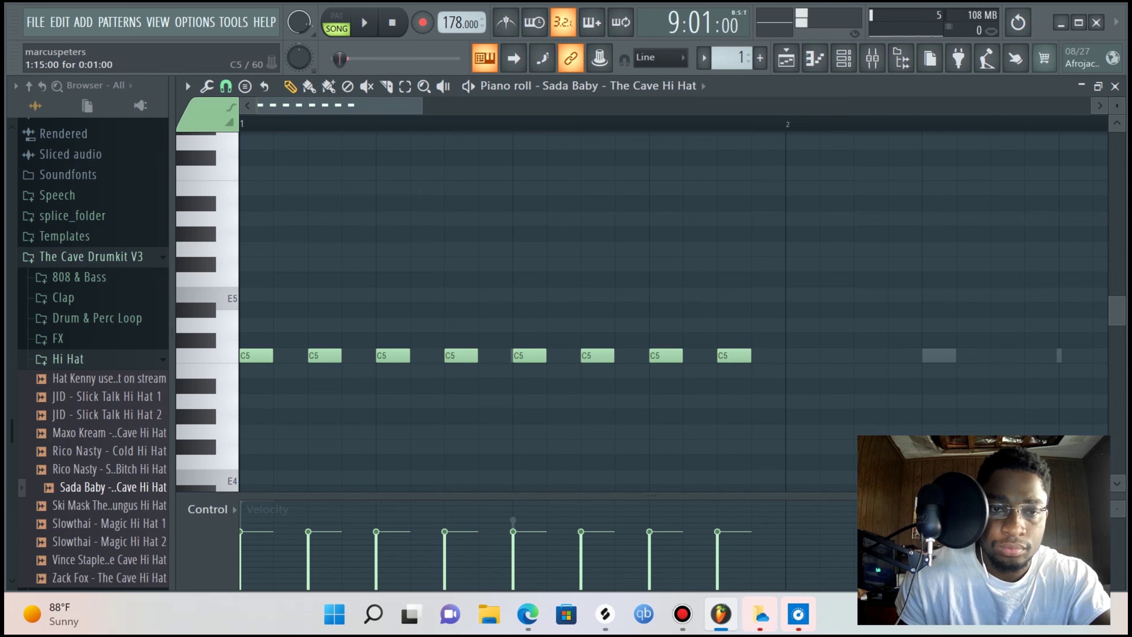
key("space")
key("space")
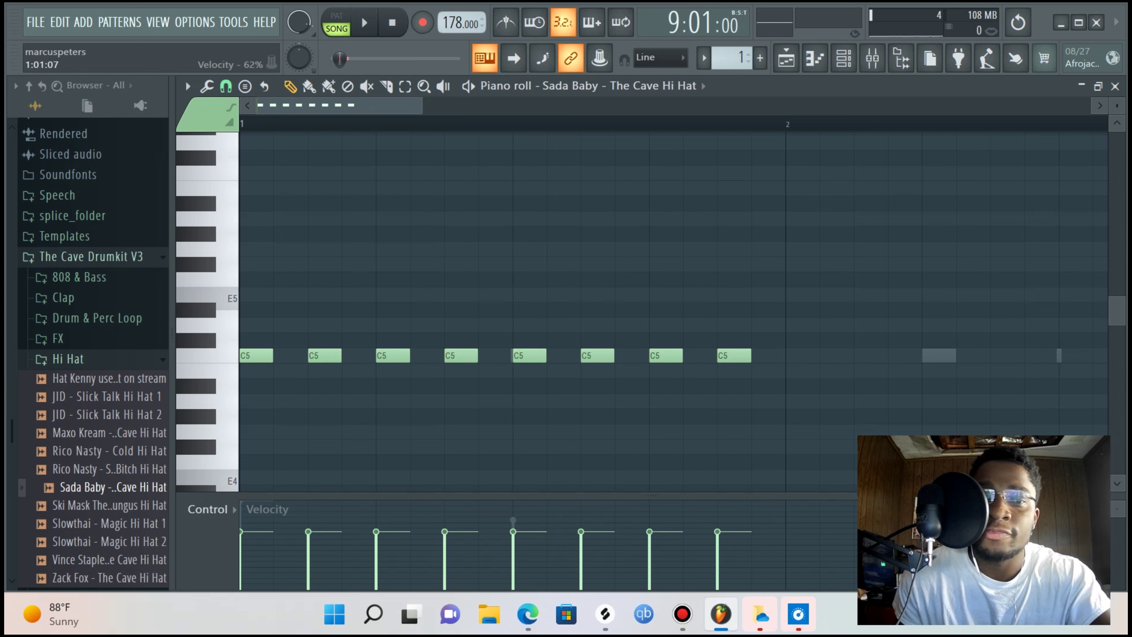
Complete a four-bar hi-hat pattern with varied velocities and D5 and A#4 accents, repeating bars 1 and 2 in bars 3 and 4
left_click_drag(249, 532, 248, 526)
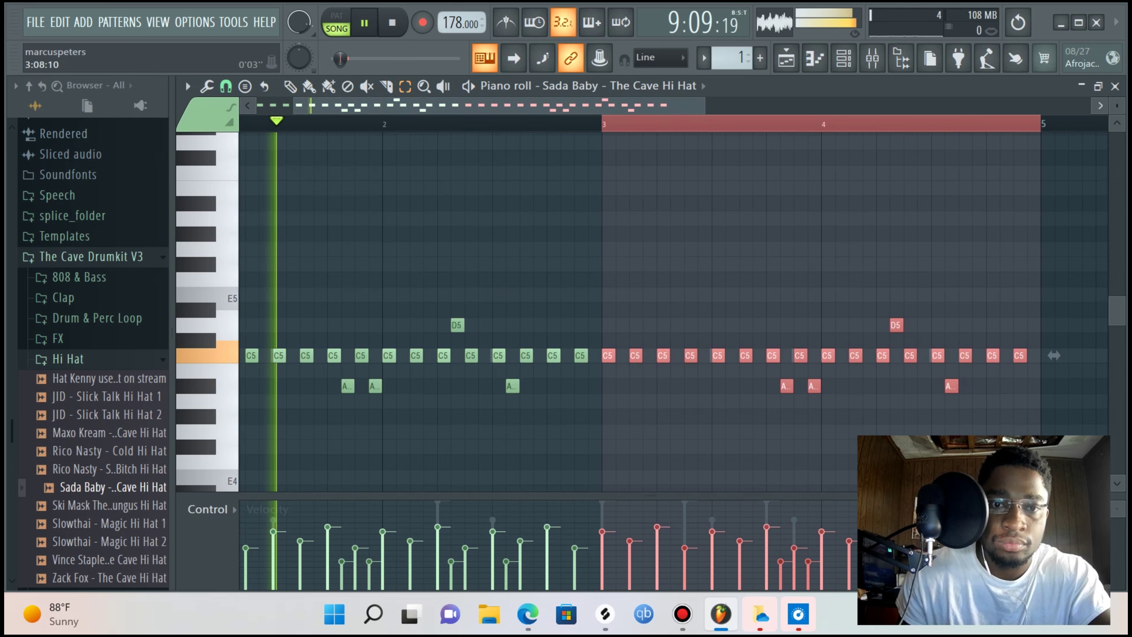
key("ctrl+d")
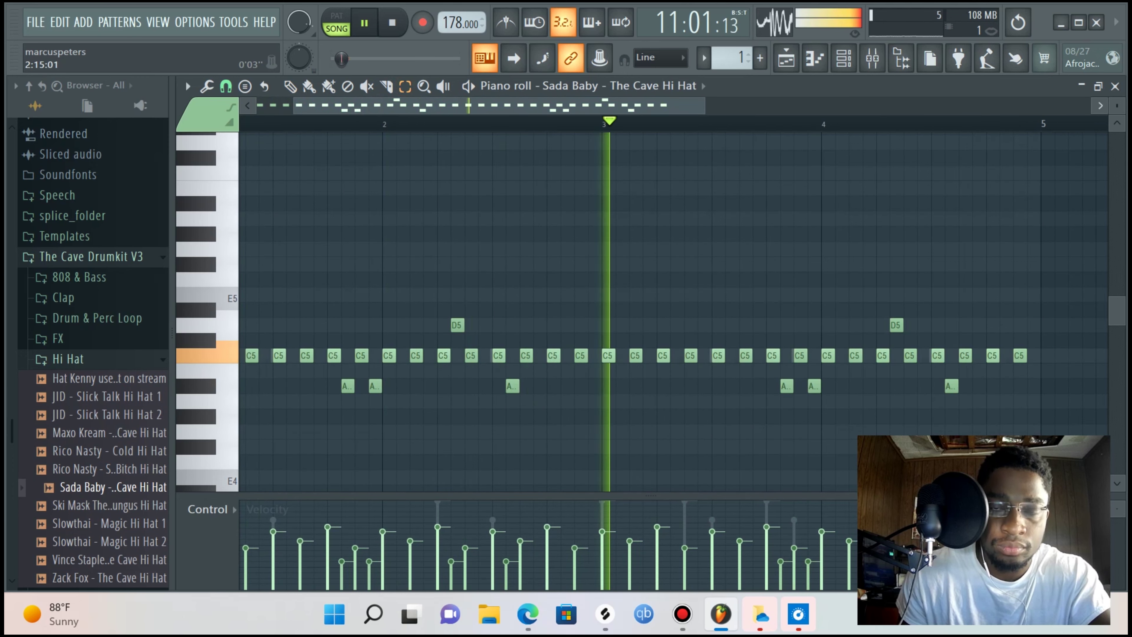
scroll(574, 124, "down", 3)
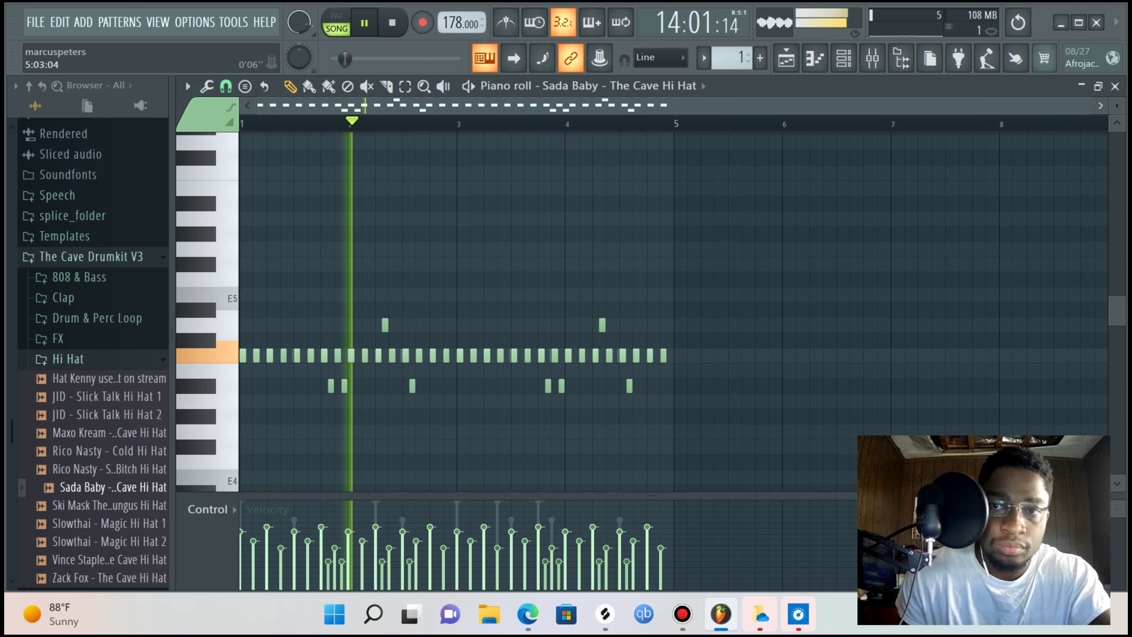
left_click(1114, 86)
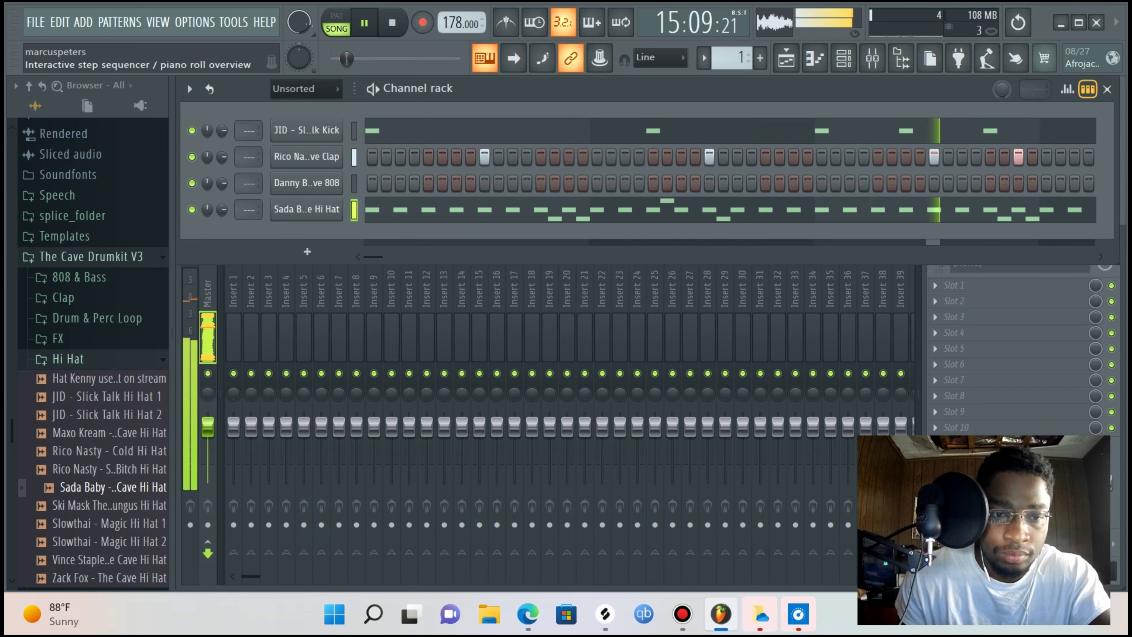
Raise the system volume to 68 and show all channels in the channel rack
key("XF86AudioRaiseVolume")
key("XF86AudioRaiseVolume")
key("XF86AudioRaiseVolume")
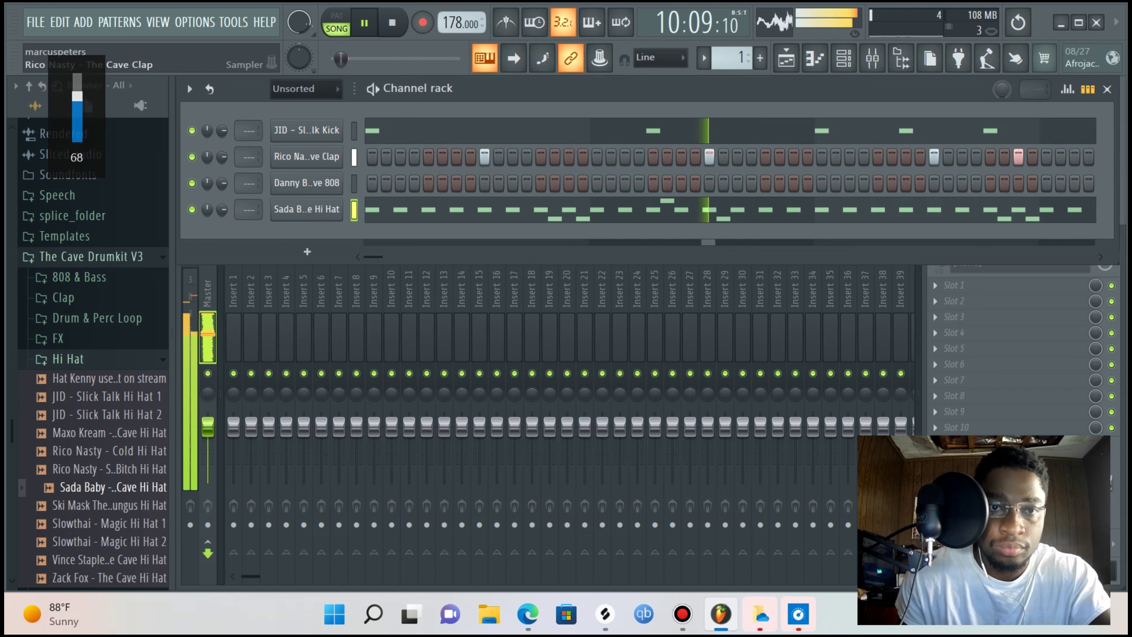
left_click(307, 88)
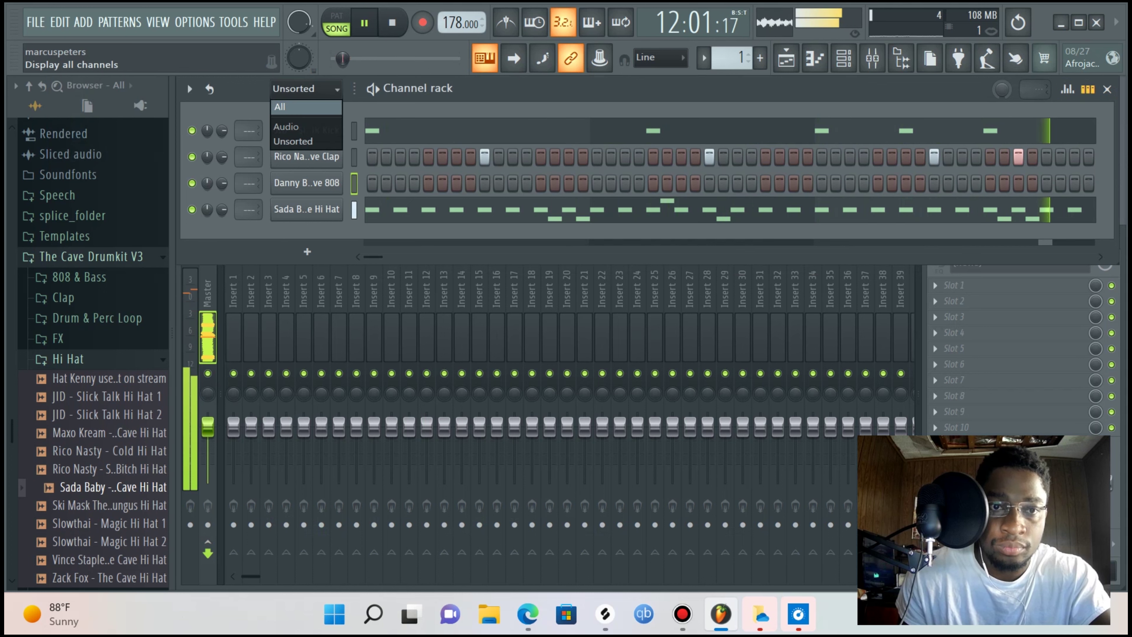
left_click(307, 106)
Look at the Danny Brown 808's piano roll, stop playback and return to the channel rack with all channels shown
right_click(306, 209)
left_click(381, 208)
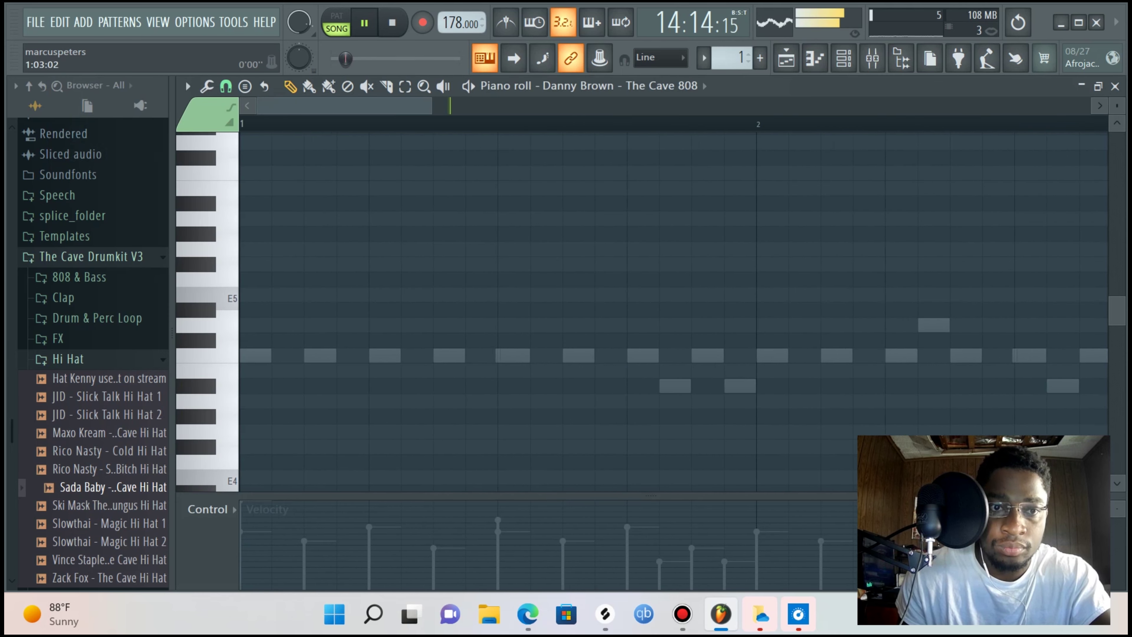
key("space")
left_click_drag(287, 295, 285, 295)
left_click_drag(285, 295, 254, 295)
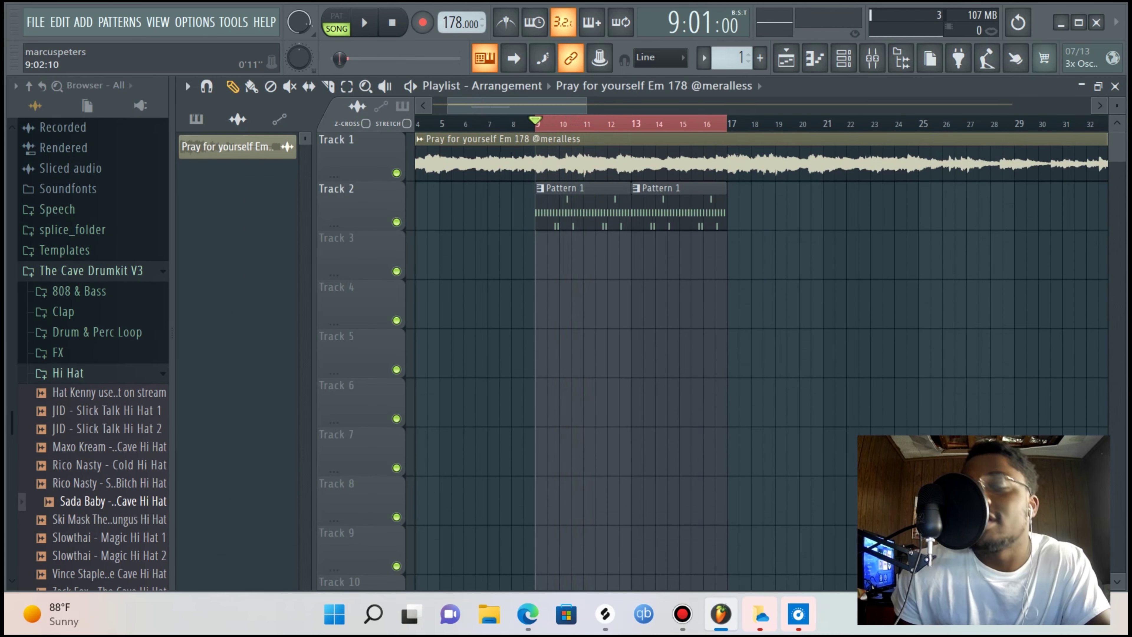
left_click(1116, 86)
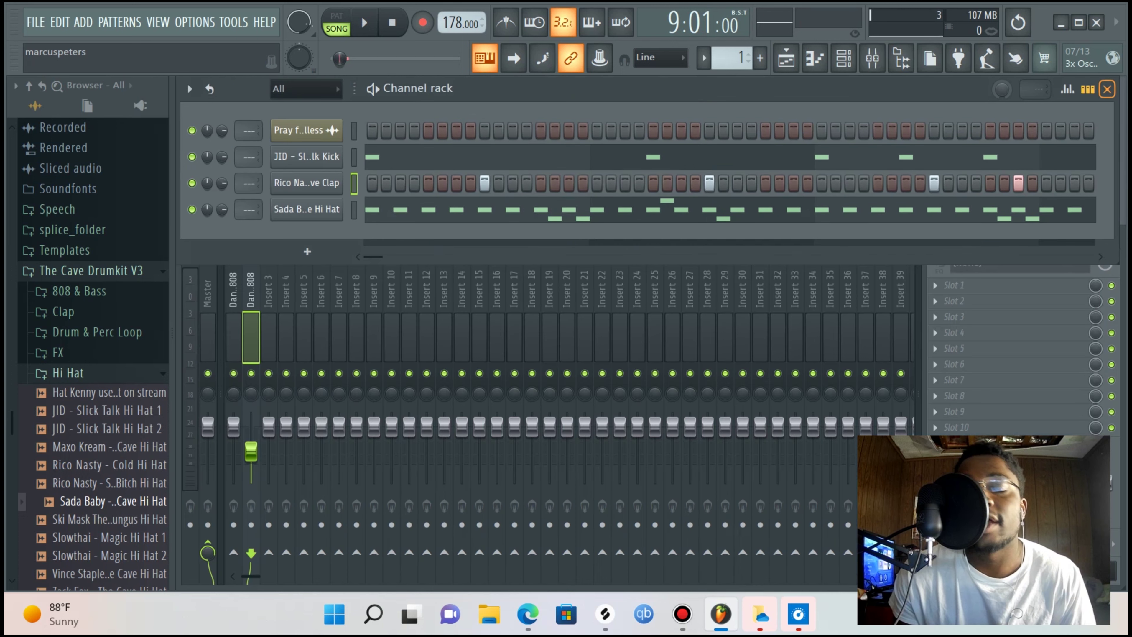
left_click(306, 89)
left_click(306, 106)
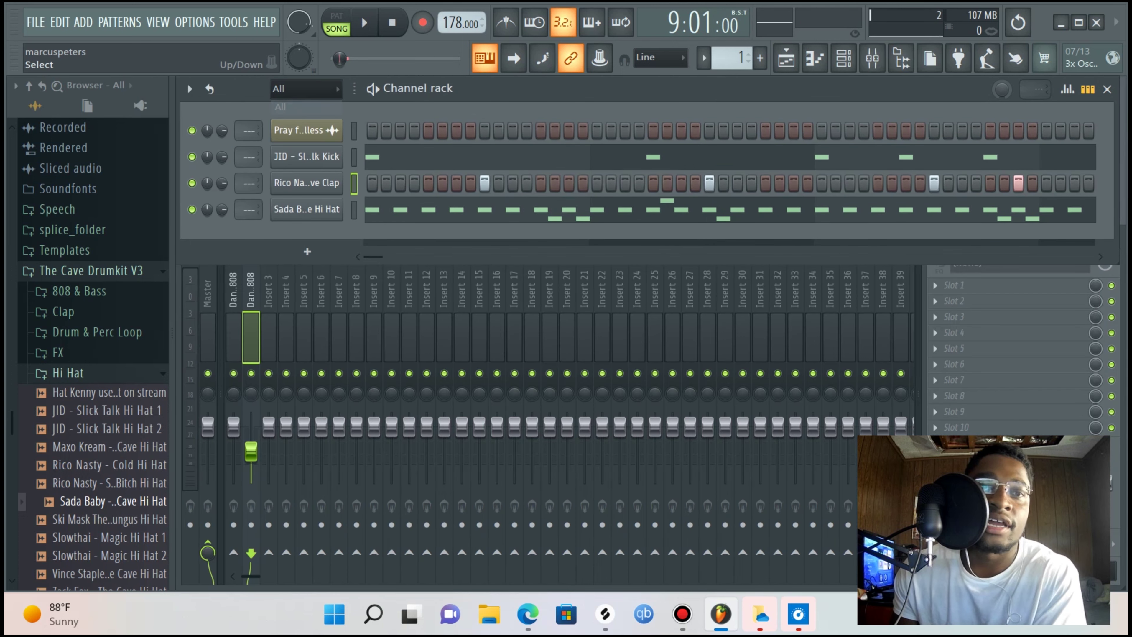
Check the "Pray for yourself Em 178" sample's channel settings, close them and bring up the playlist
left_click(307, 130)
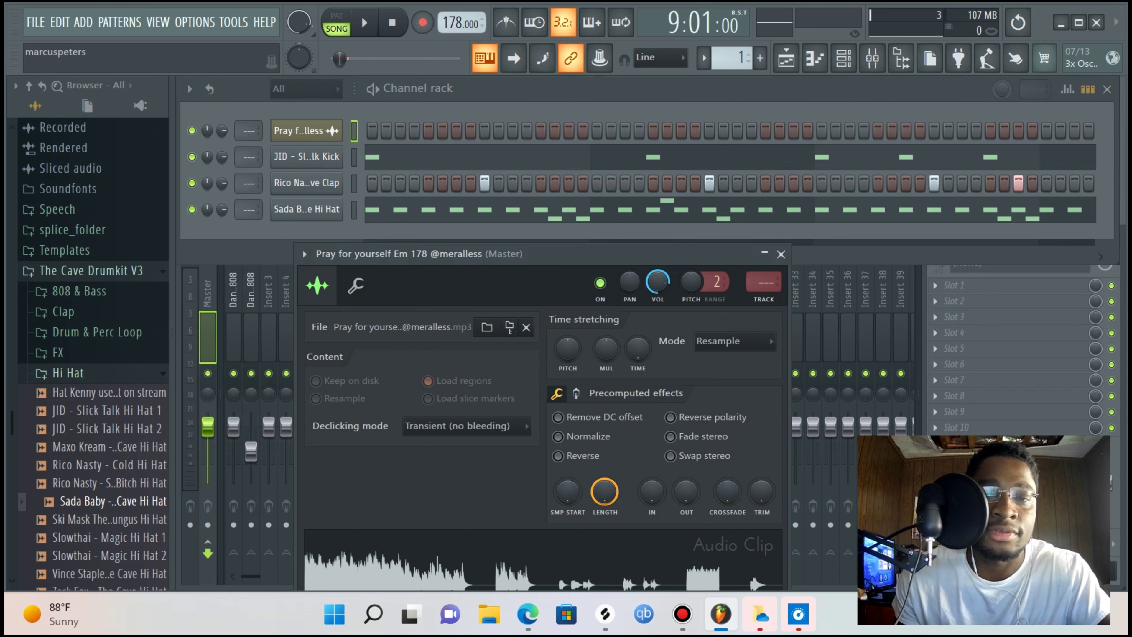
left_click(781, 254)
left_click(787, 58)
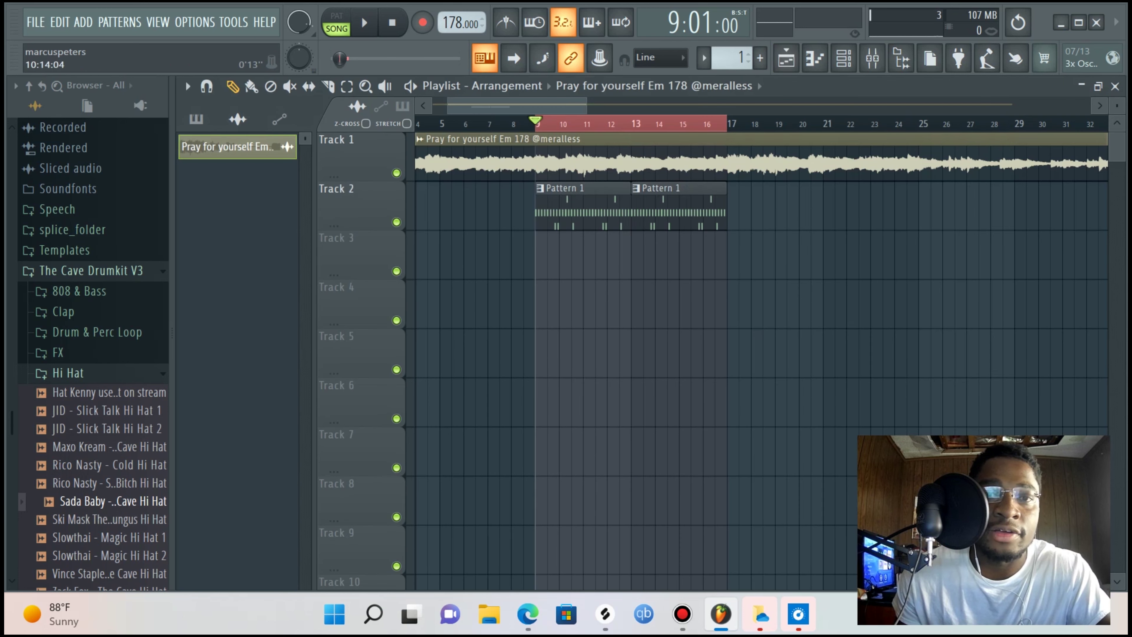
Audition the last sections of the "Pray for yourself" sample in the playlist, playing it from bar 97
scroll(762, 360, "down", 3)
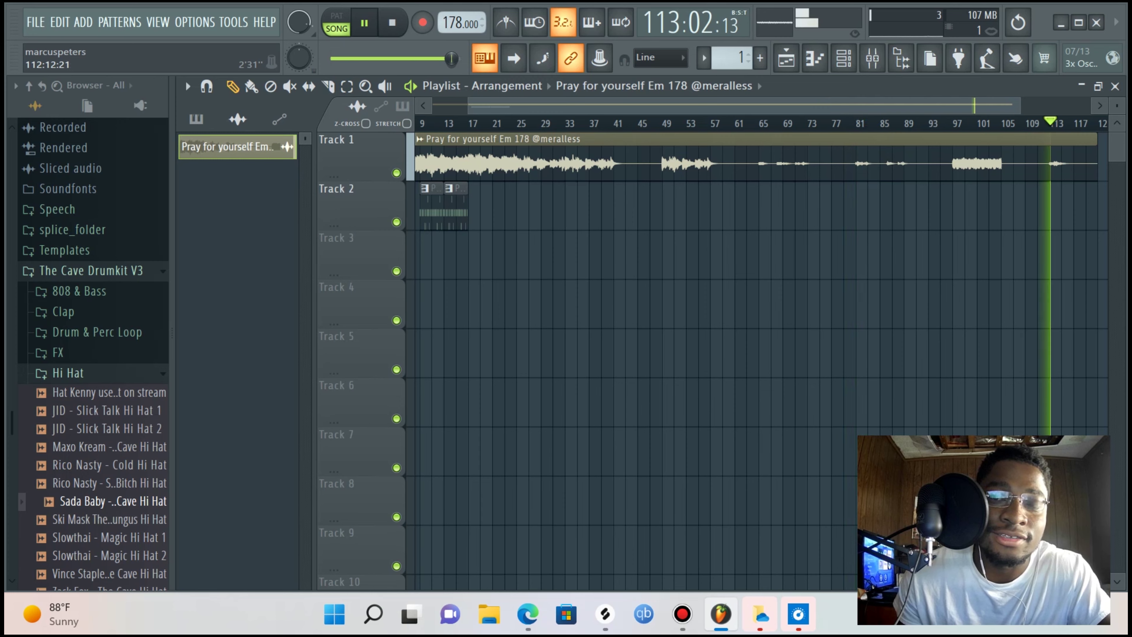
scroll(761, 348, "down", 1)
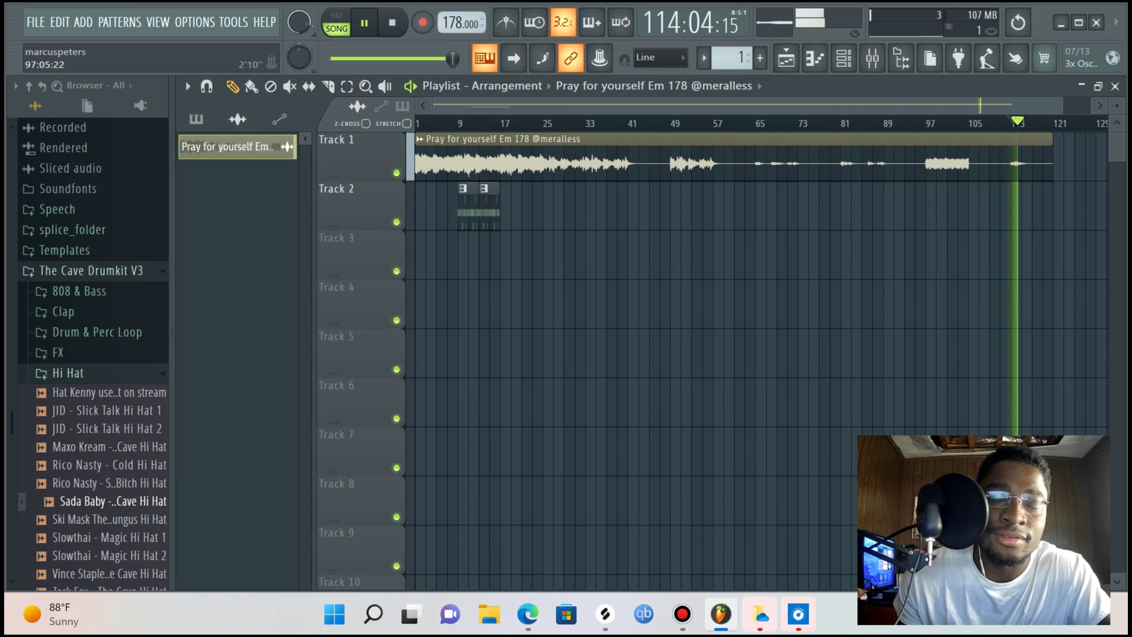
left_click(925, 122)
scroll(762, 348, "up", 3)
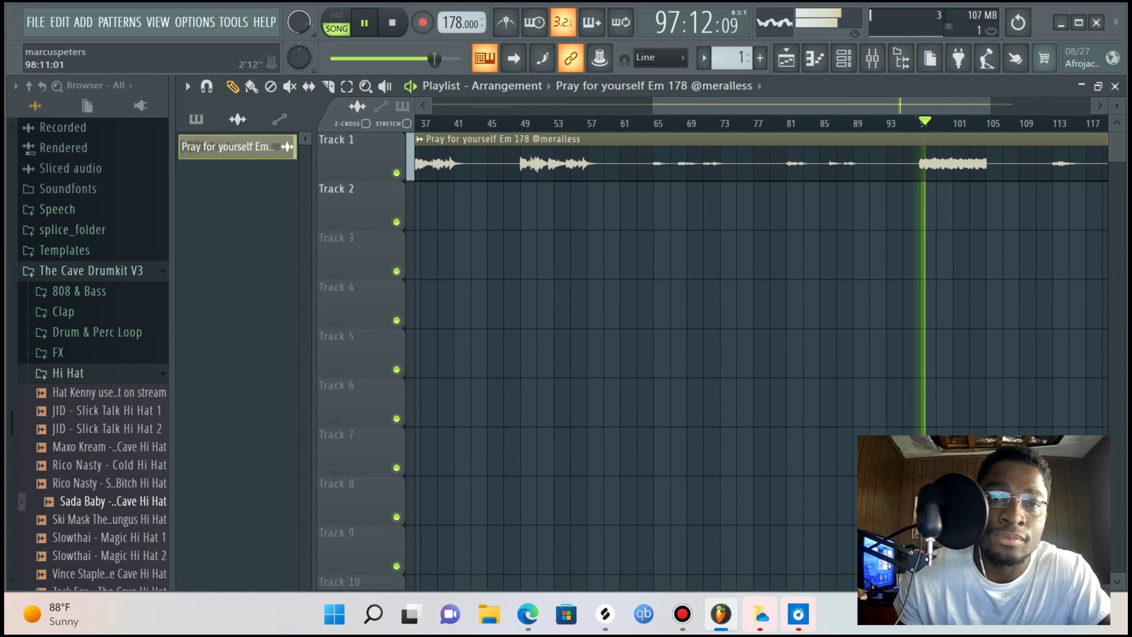
key("space")
scroll(761, 348, "right", 1)
scroll(761, 348, "down", 3)
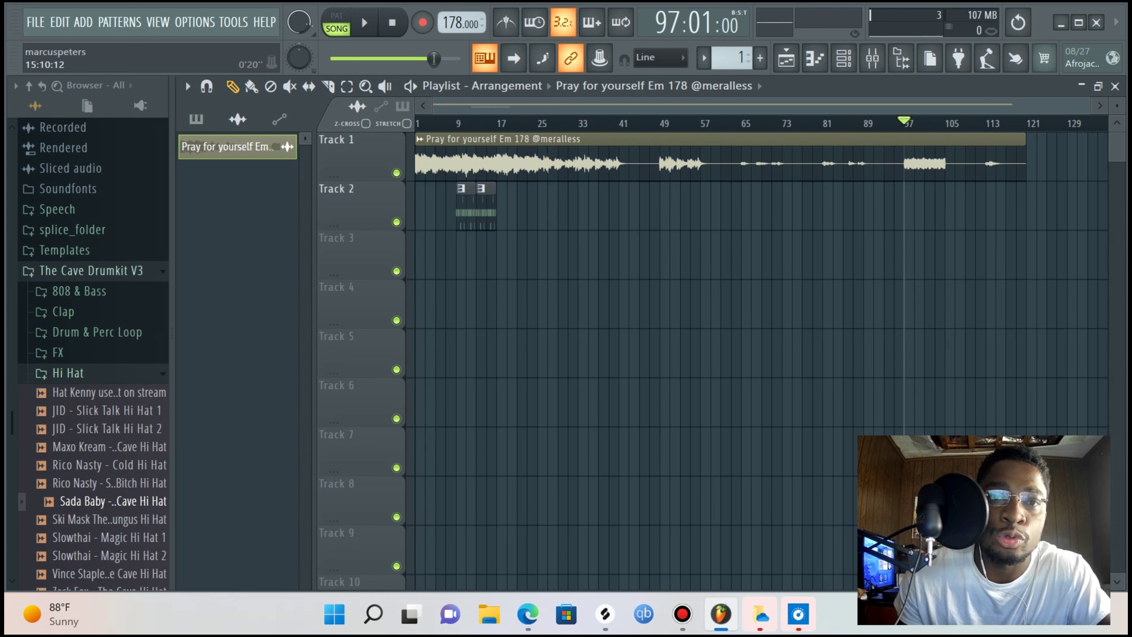
Play the arrangement from bar 9, and again from just before the first Pattern 1 clip
left_click(450, 123)
left_click(456, 123)
key("space")
scroll(467, 123, "up", 3)
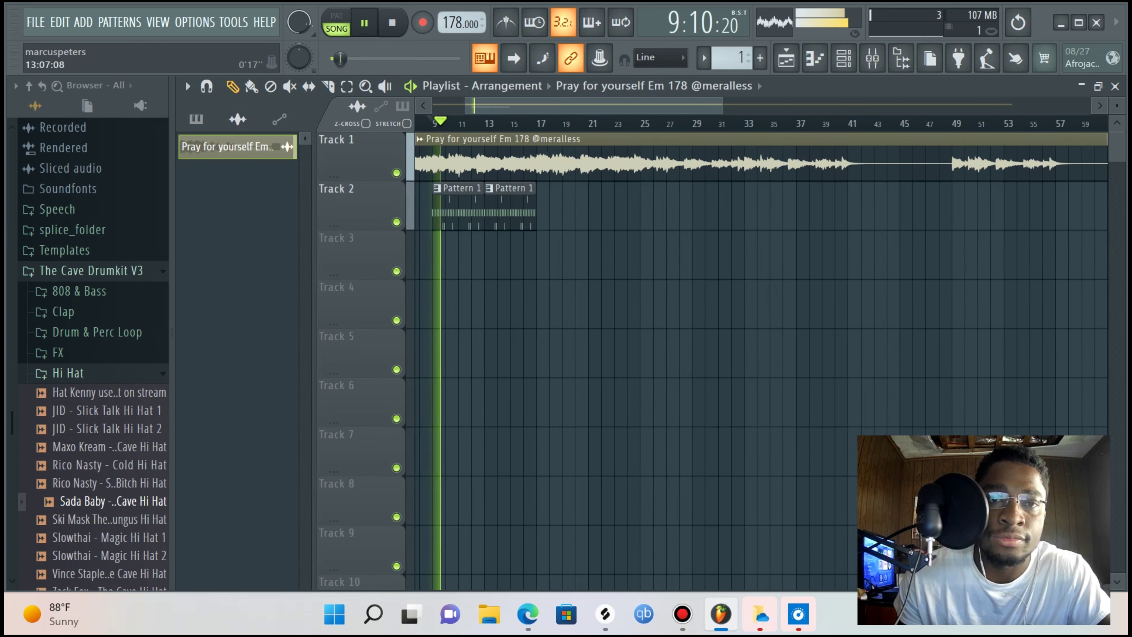
scroll(467, 123, "left", 2)
left_click(468, 123)
scroll(478, 122, "up", 3)
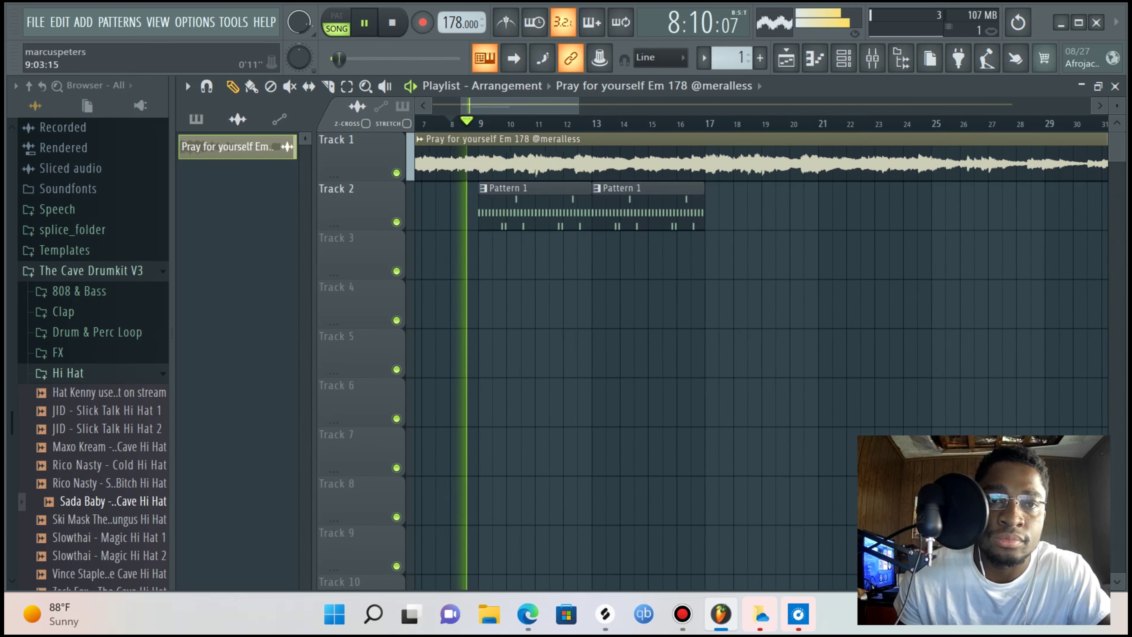
Select bars 9 to 17 of the playlist as the loop region covering both Pattern 1 clips
key("e")
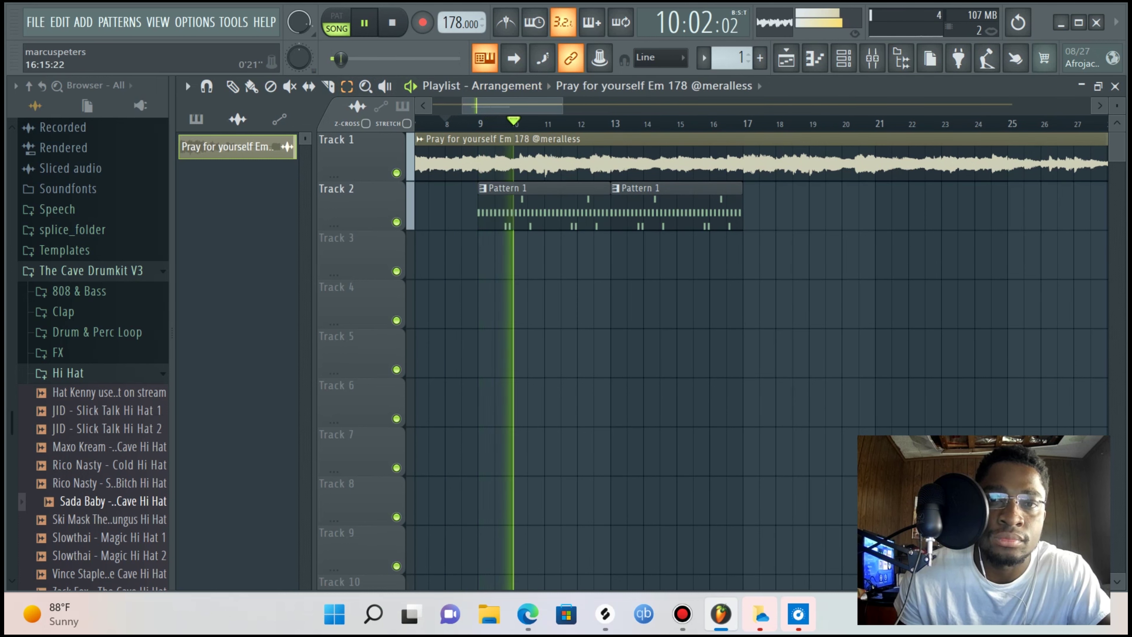
left_click_drag(744, 123, 478, 123)
scroll(512, 123, "down", 4)
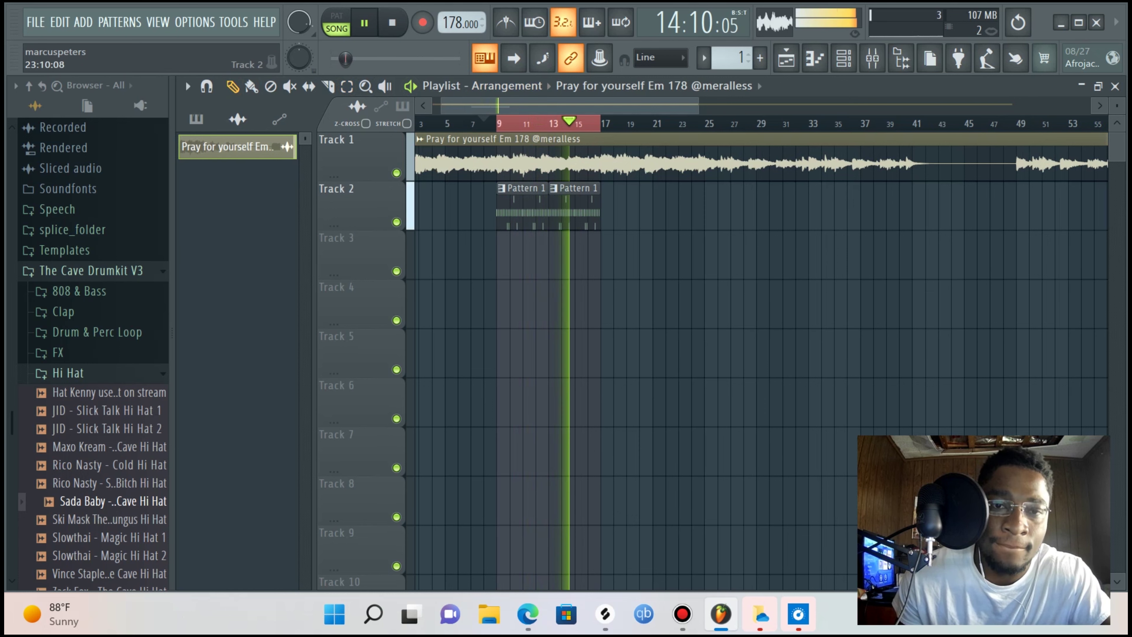
Route the sample, kick, clap and hi-hat channels to mixer tracks 3 to 6 and lower the hi-hat's mixer volume to 82%
key("F5")
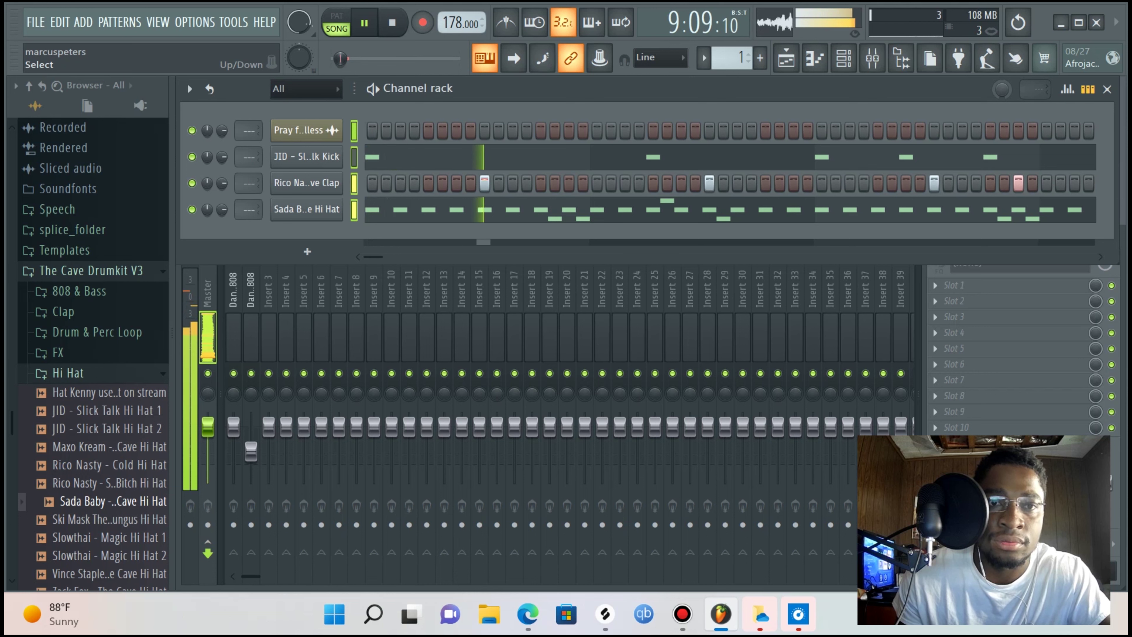
key("ctrl+l")
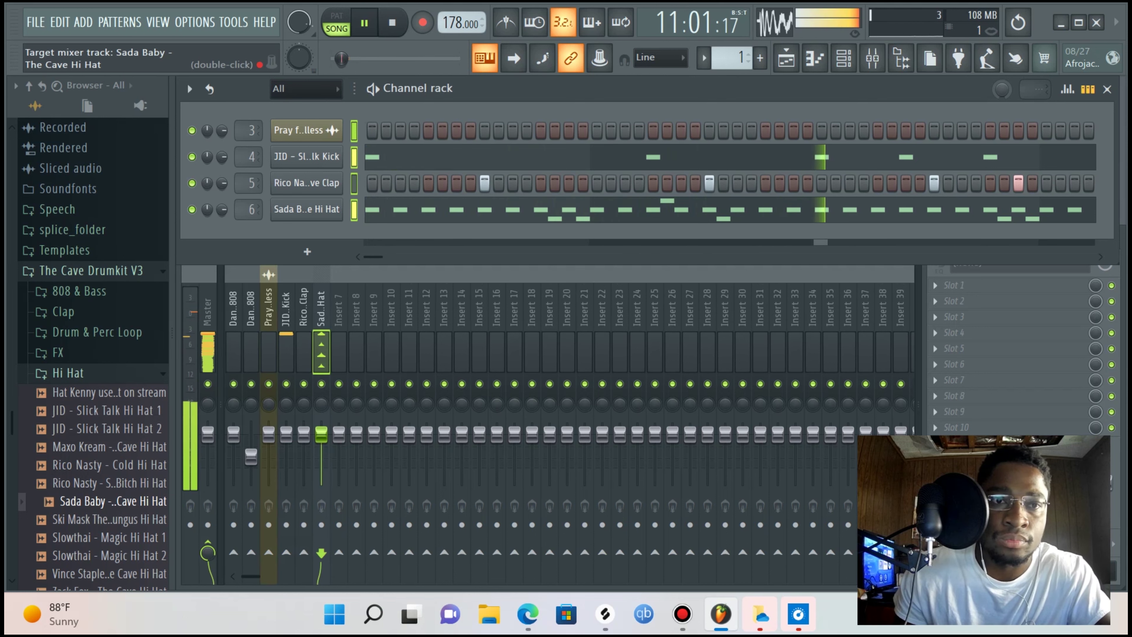
left_click_drag(321, 433, 321, 443)
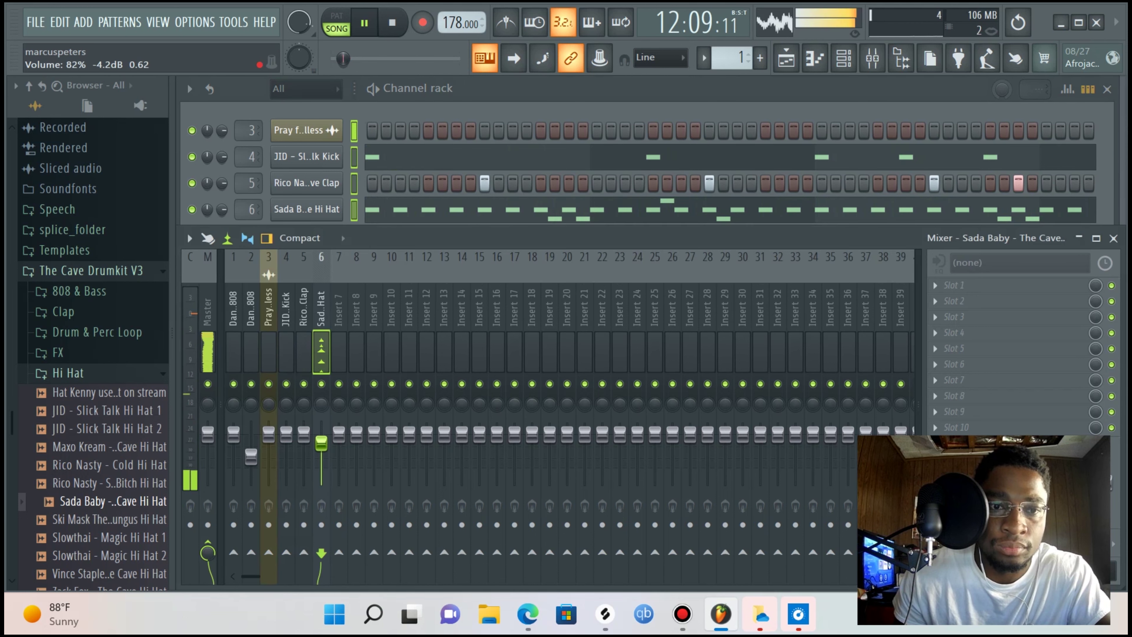
Add the Rico Nasty Cold Open Hat 1 as a channel, program hits including 2:05 and 3:01, and check its piano roll
left_click(68, 373)
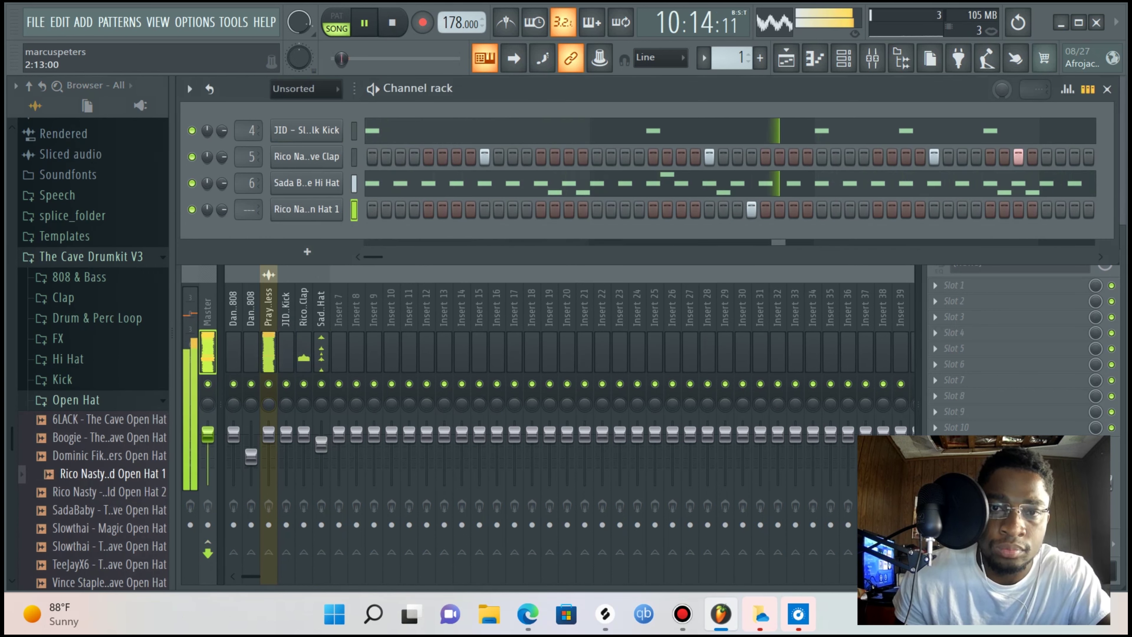
key("space")
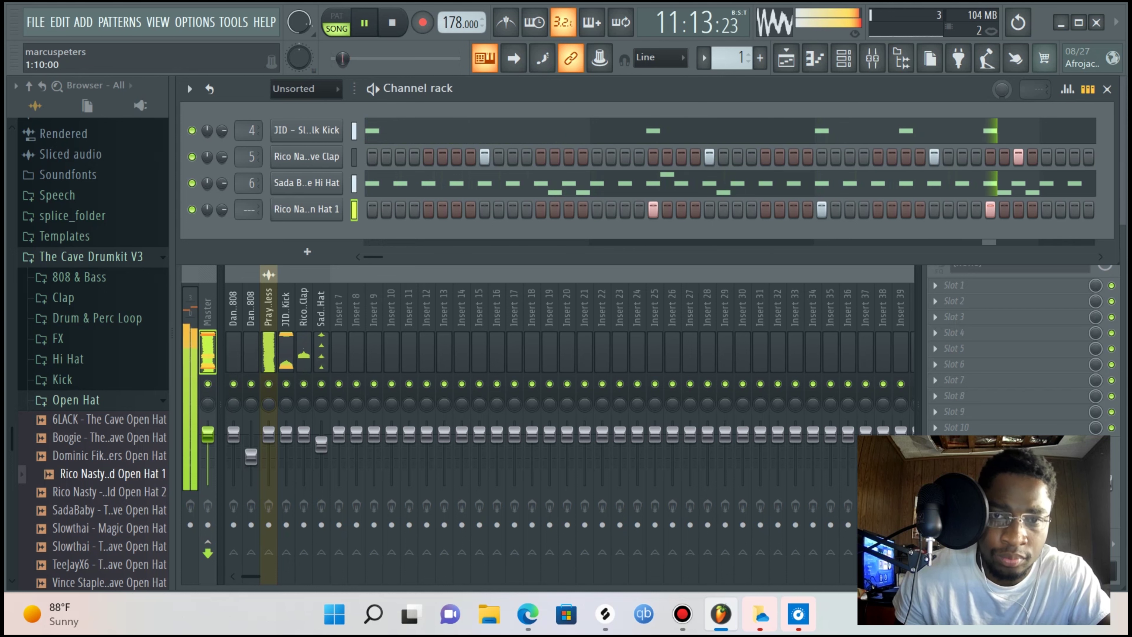
right_click(339, 207)
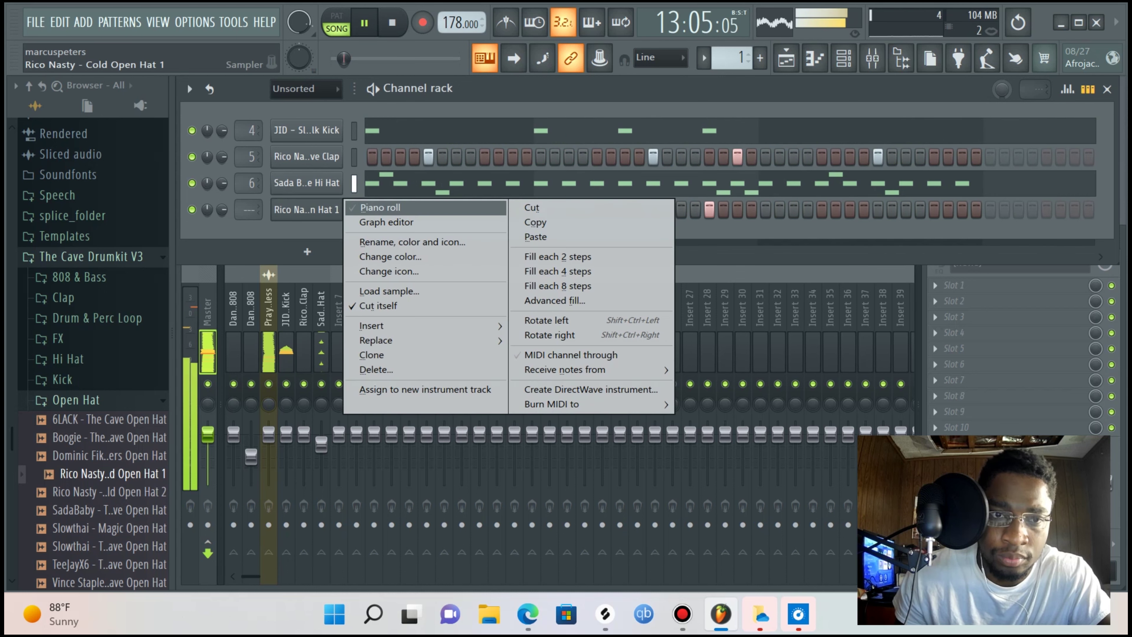
left_click(379, 208)
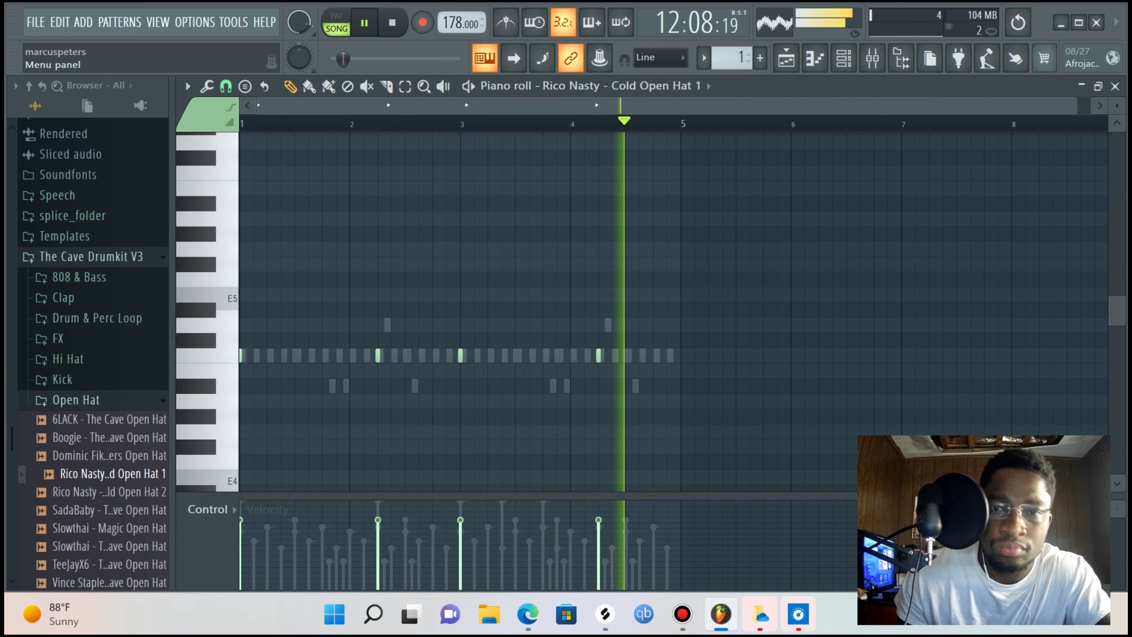
left_click(1114, 86)
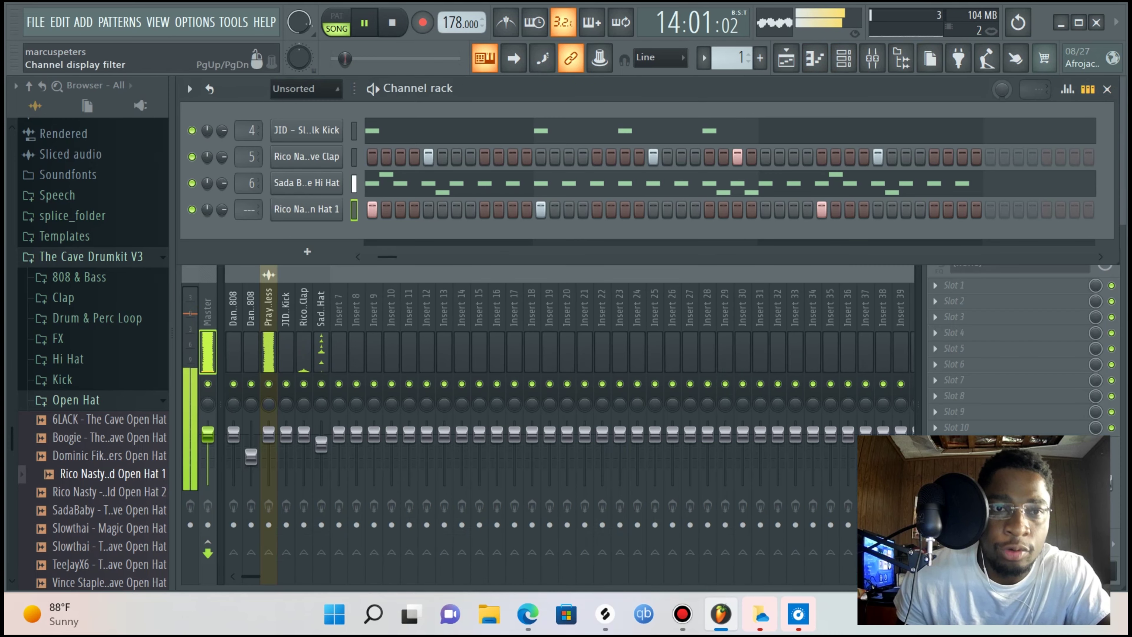
Show all channels, route the open hat to mixer track 7 and play the beat back
left_click(306, 89)
left_click(306, 106)
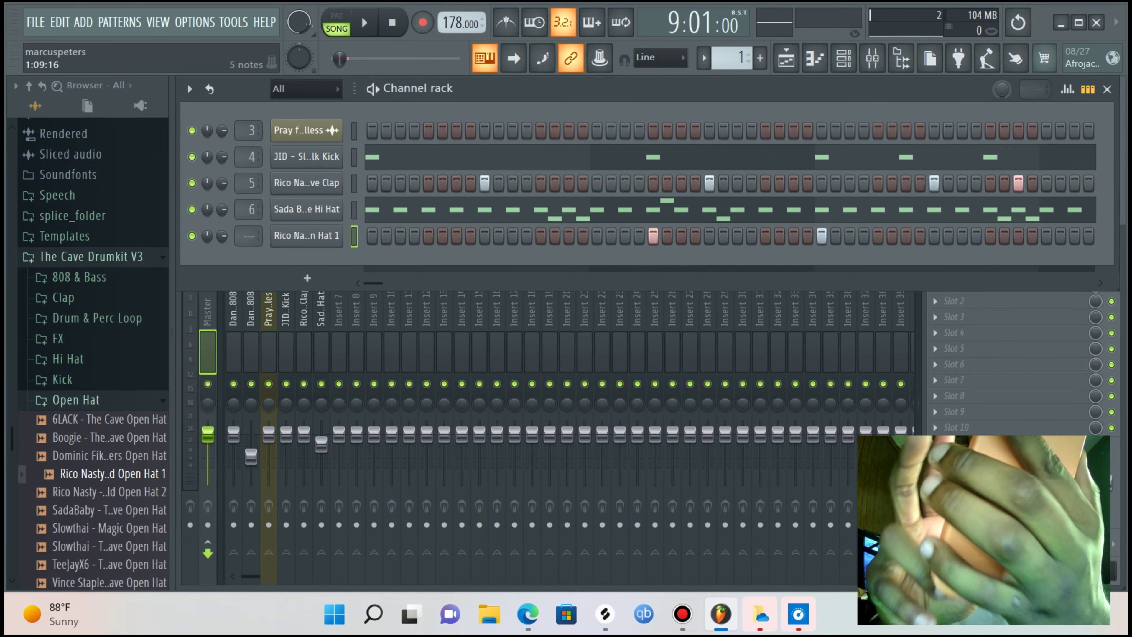
key("space")
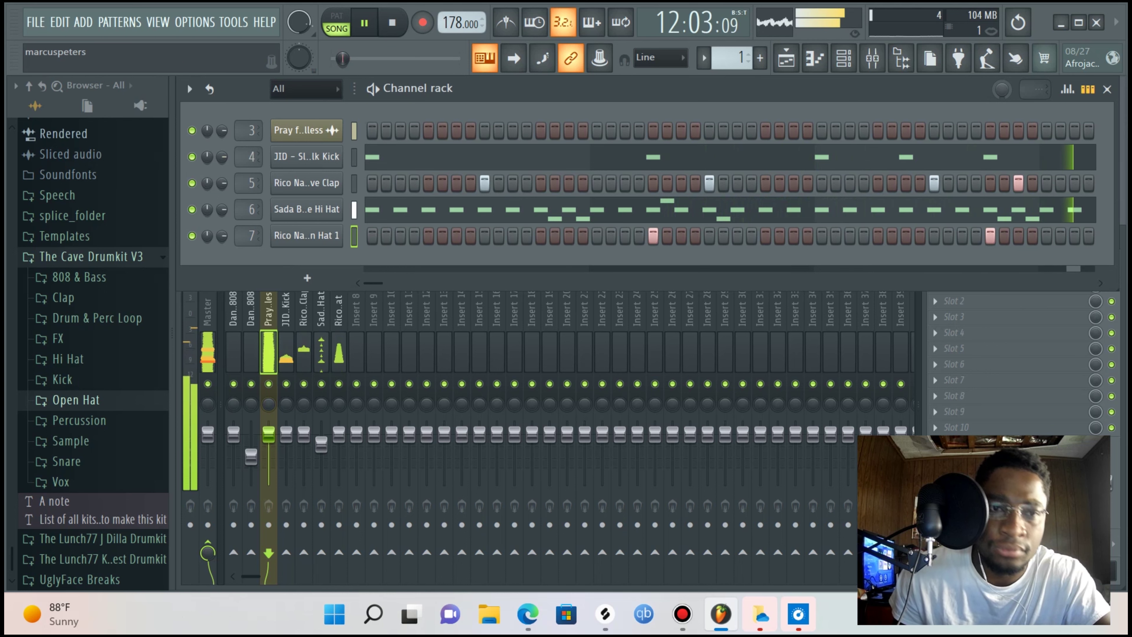
left_click(190, 88)
left_click(190, 88)
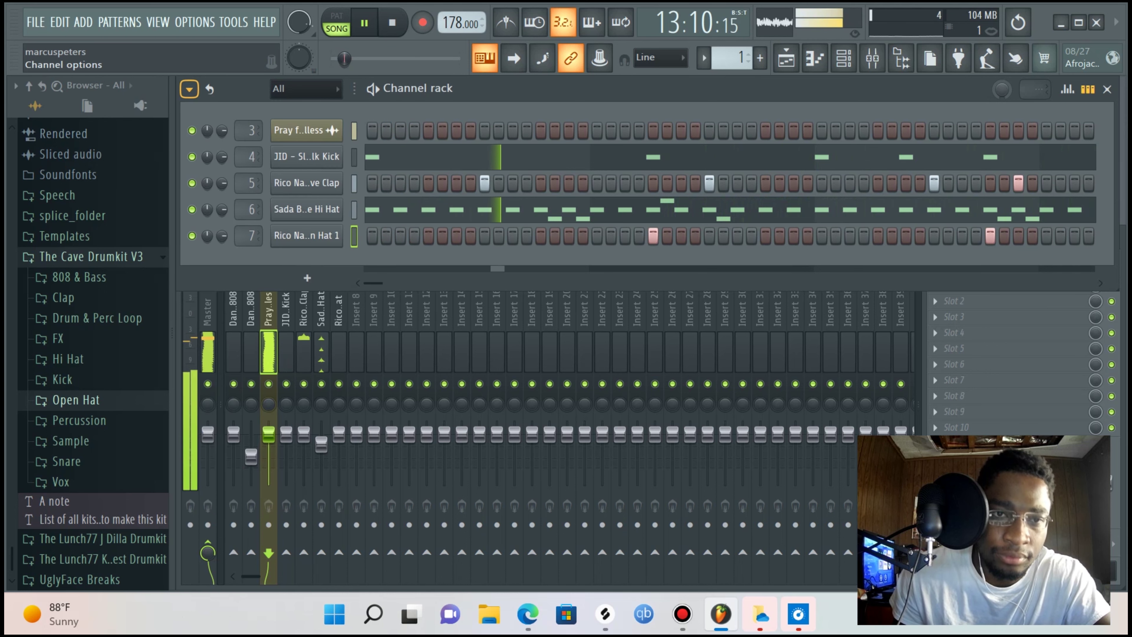
Add the Dominic Fike shaker roll and Freddie Gibbs rim on mixer tracks 8 and 9, lower their levels and replay the beat
left_click(787, 58)
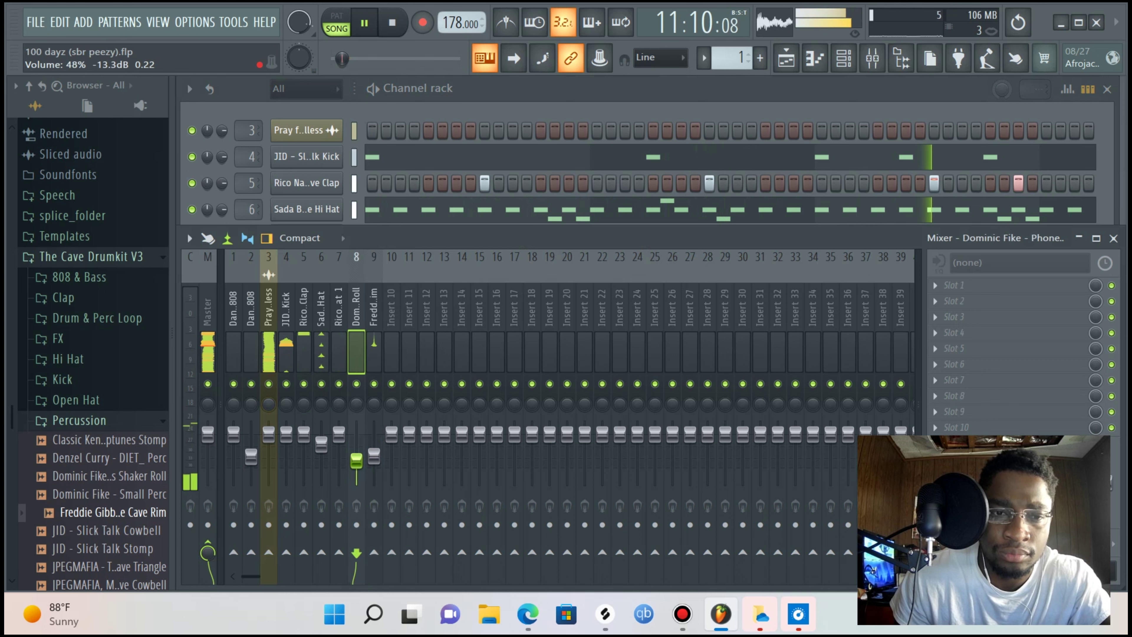
key("space")
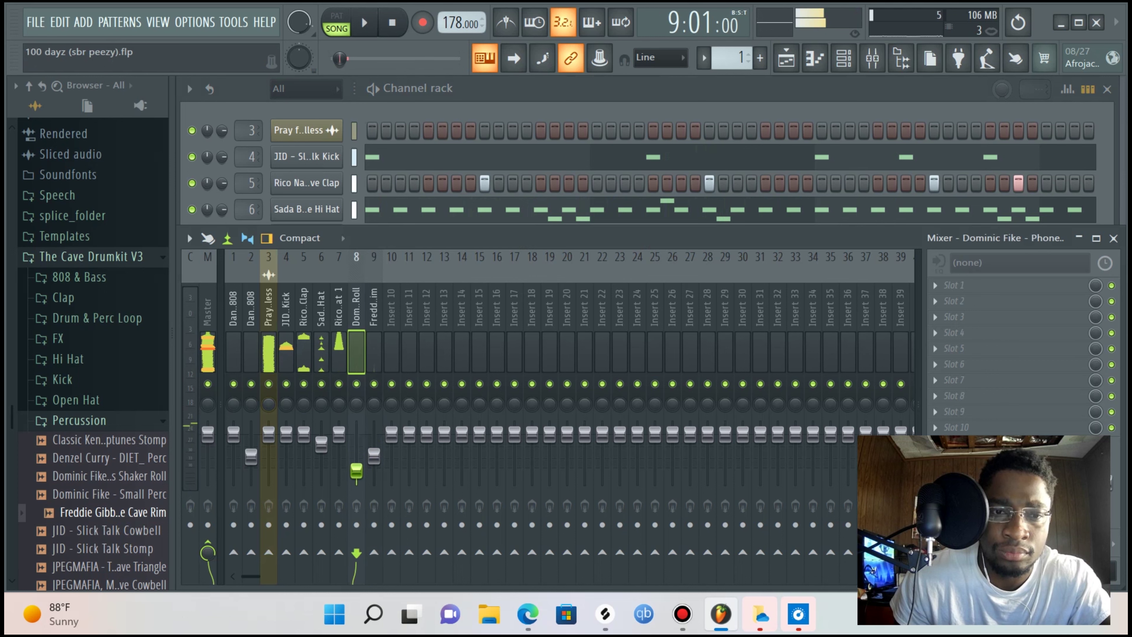
key("space")
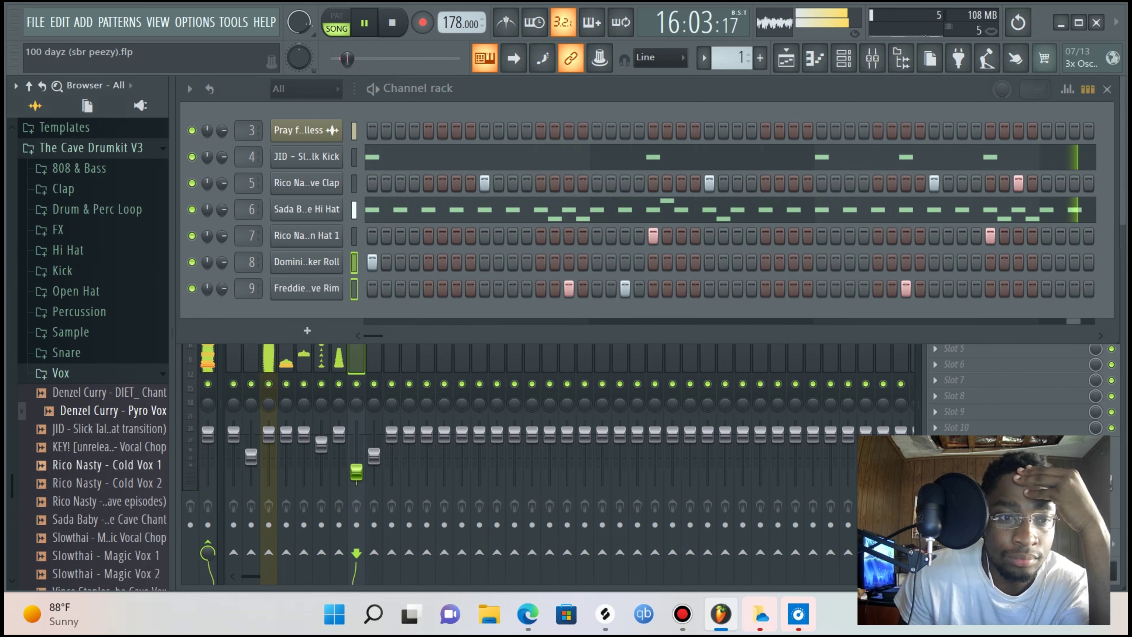
Place the Boogie Cave Ambience clip on Track 3 from bar 9, routed to mixer track 10 at 37% volume
left_click(61, 373)
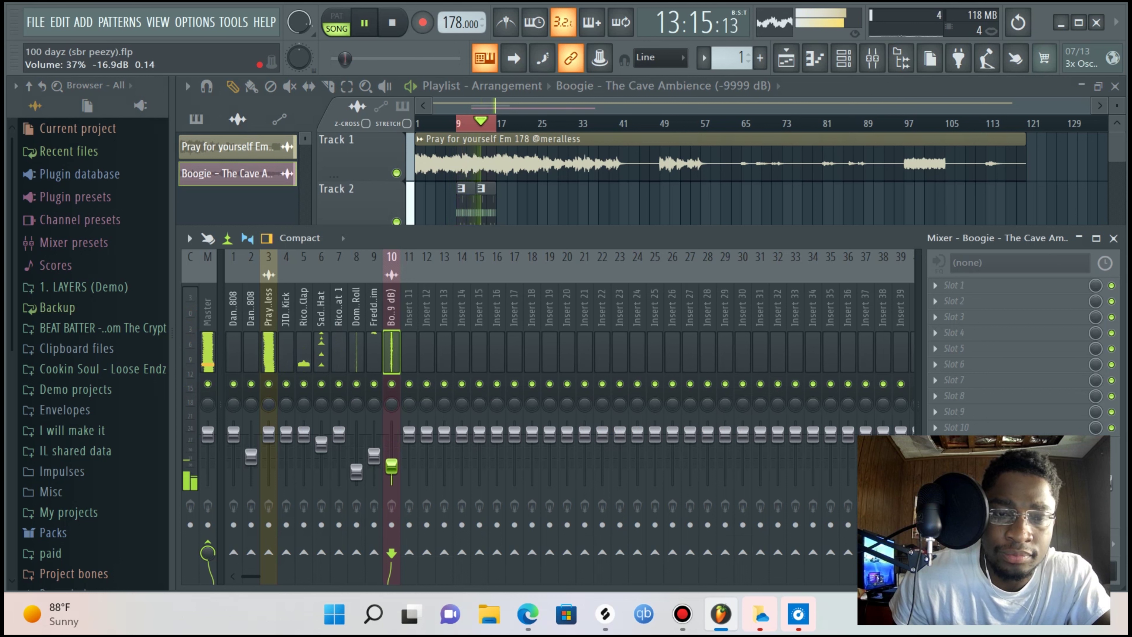
left_click(593, 205)
right_click(593, 205)
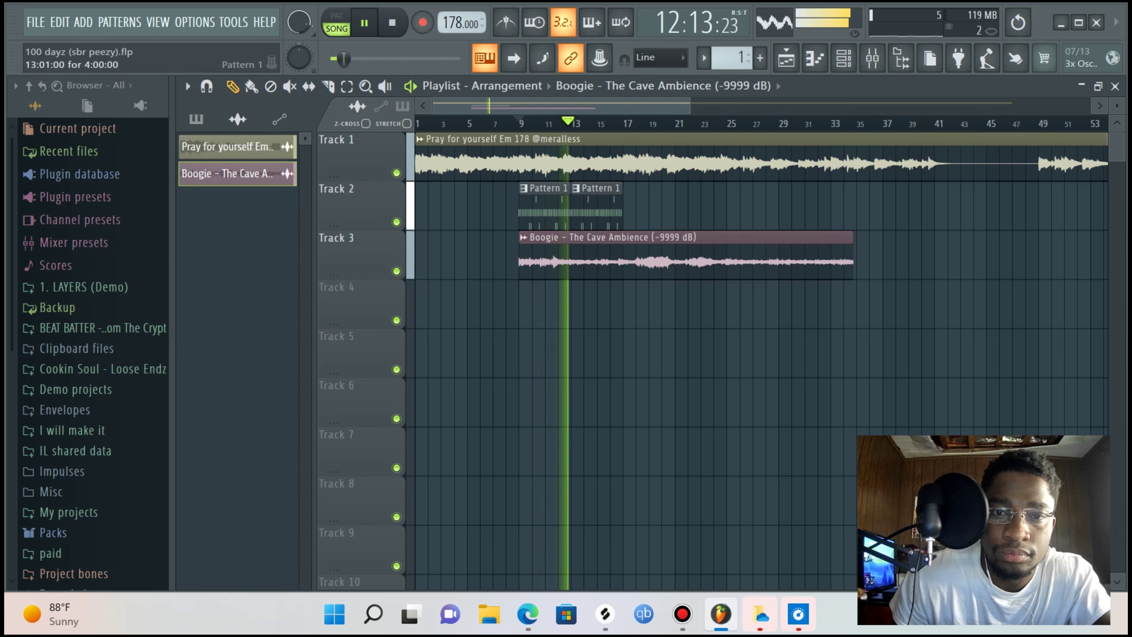
Place two more Pattern 1 clips at bars 17 and 21 on Track 2 and loop bars 9 to 25
left_click(598, 188)
left_click(629, 205)
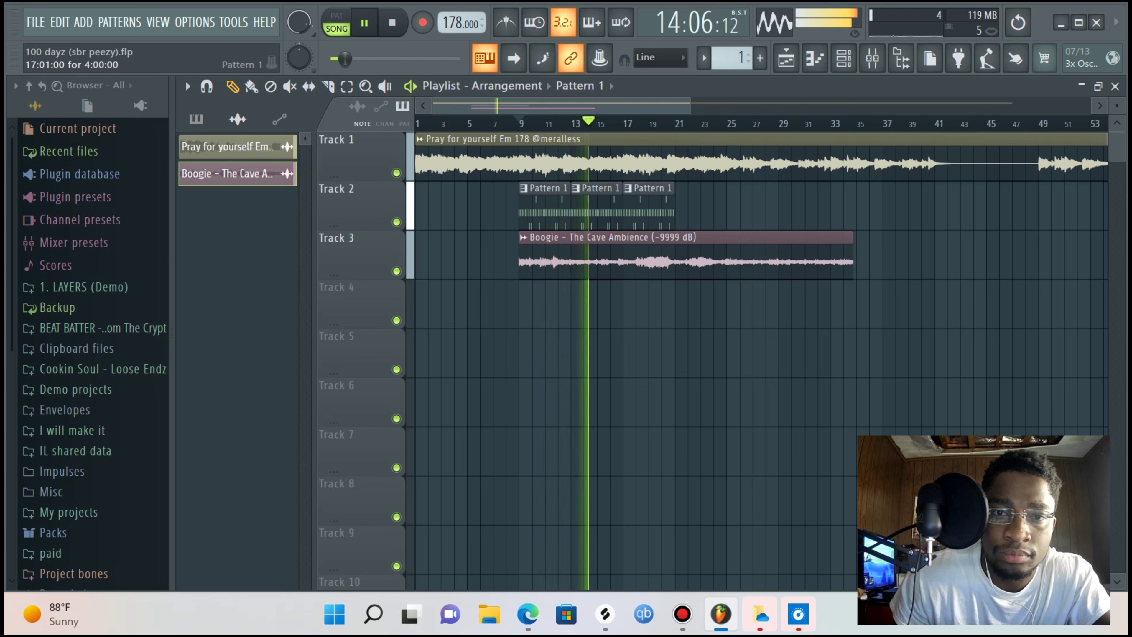
left_click_drag(693, 205, 681, 205)
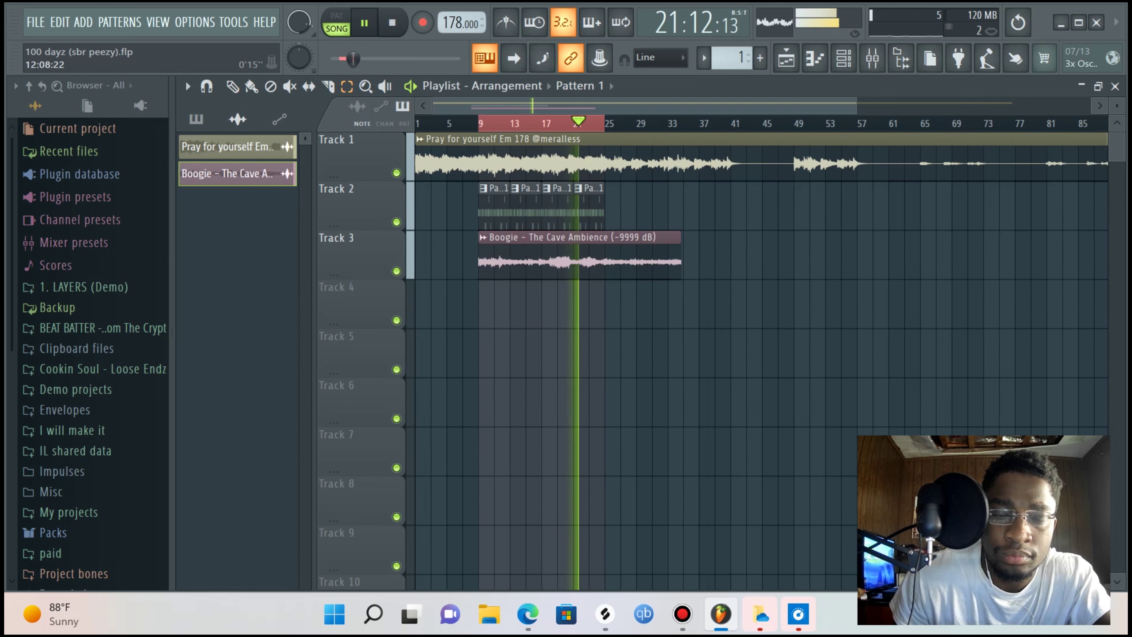
scroll(564, 357, "up", 2)
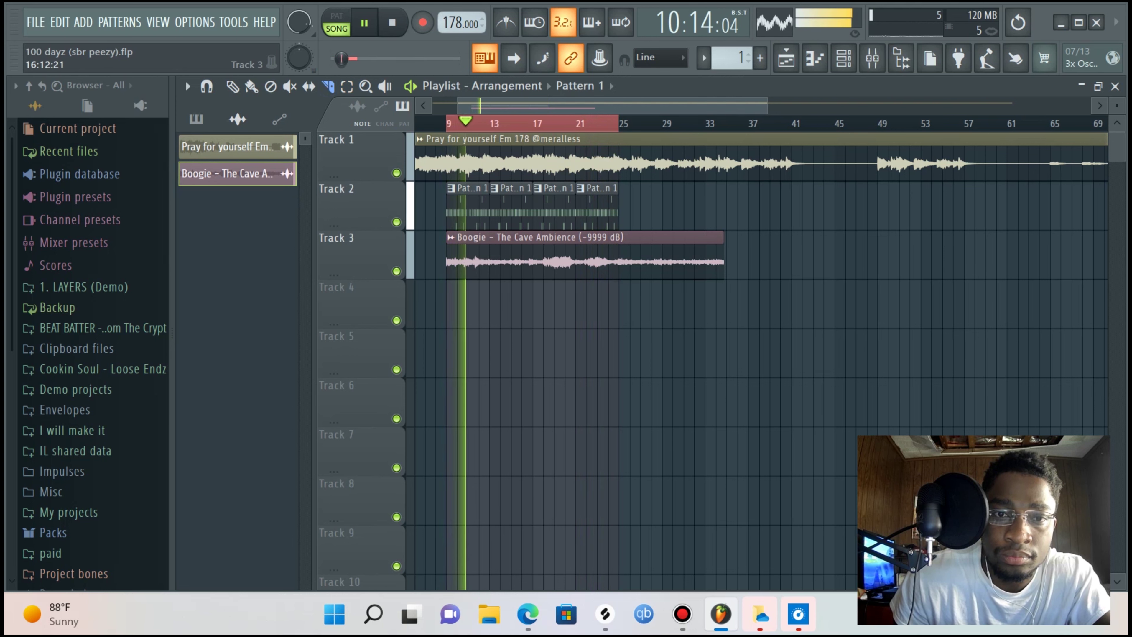
Show all channels in the channel rack and play the loop with the "Pray for yourself" sample channel muted
left_click_drag(533, 278, 537, 224)
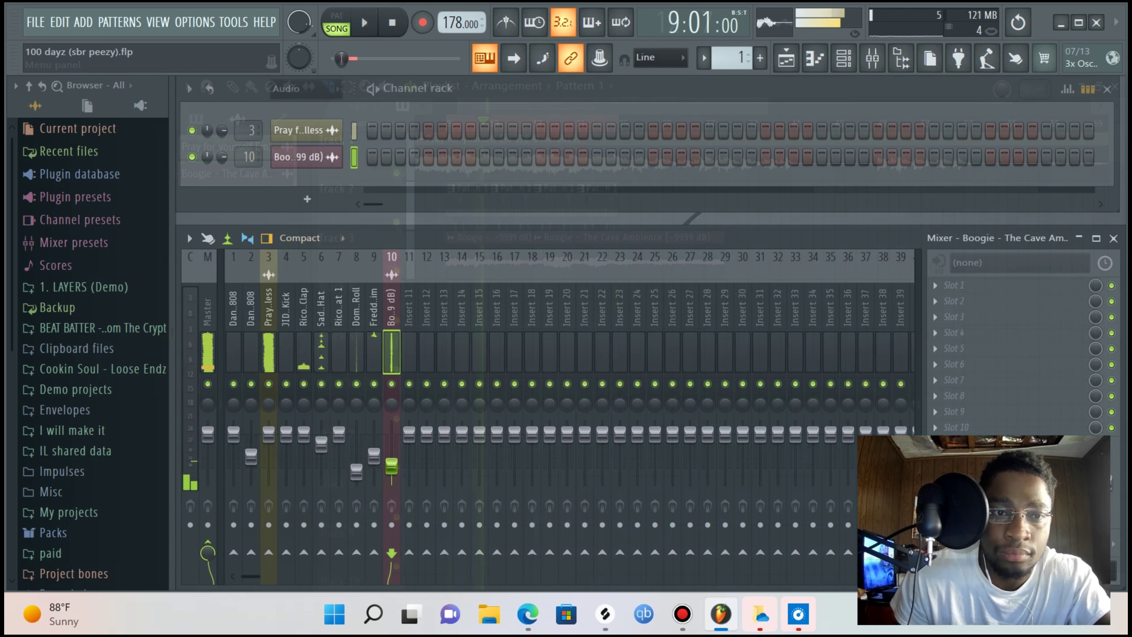
left_click(311, 238)
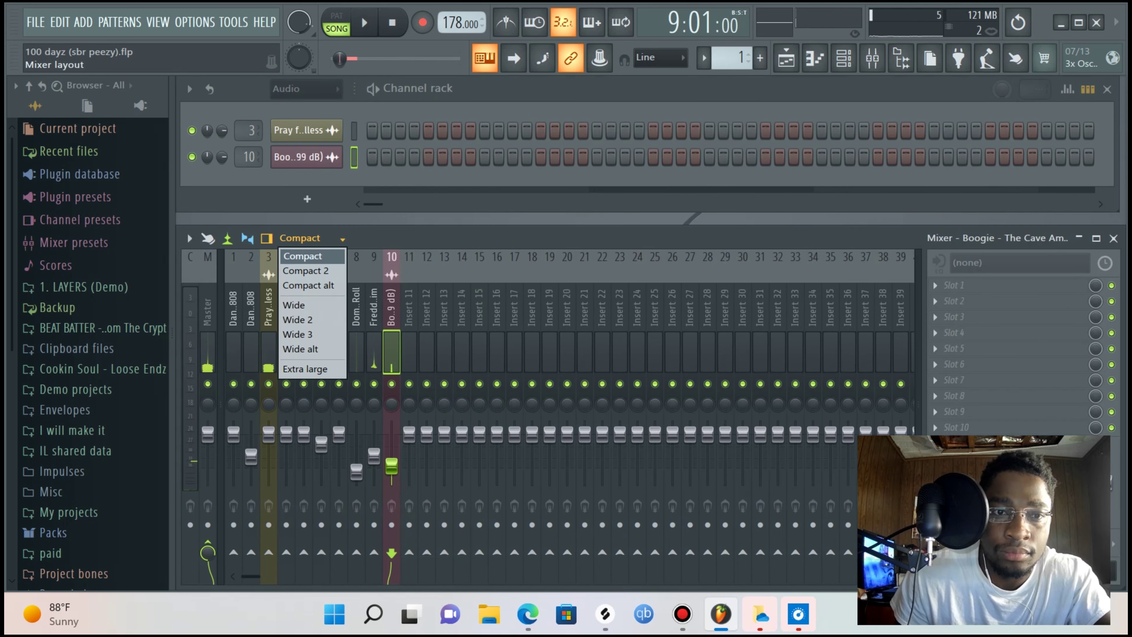
left_click(311, 237)
left_click(305, 88)
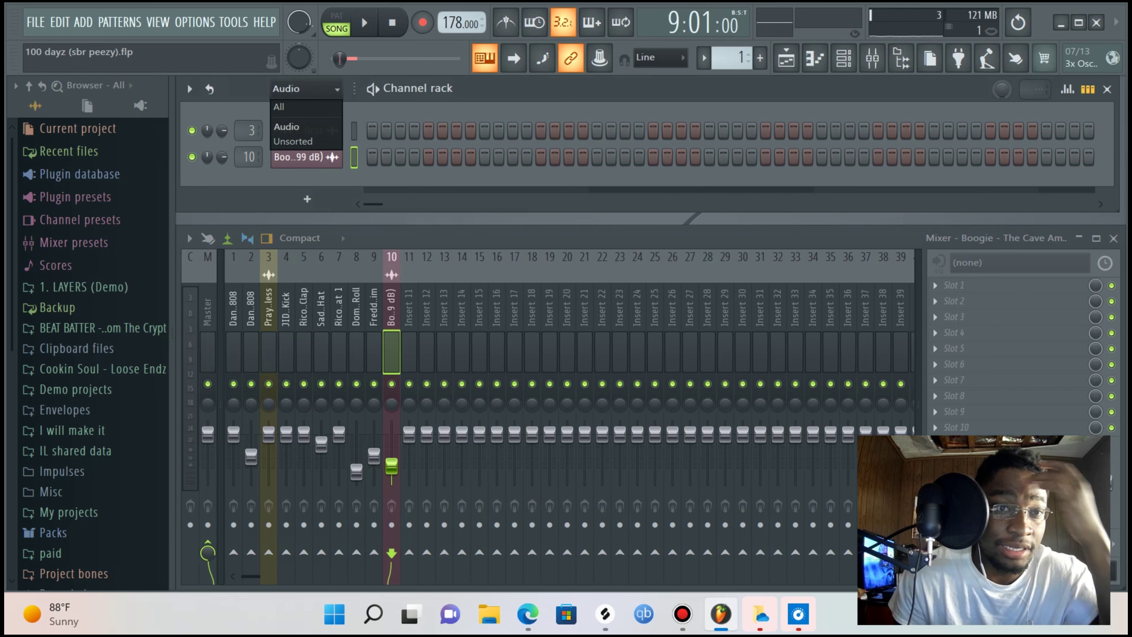
left_click(280, 107)
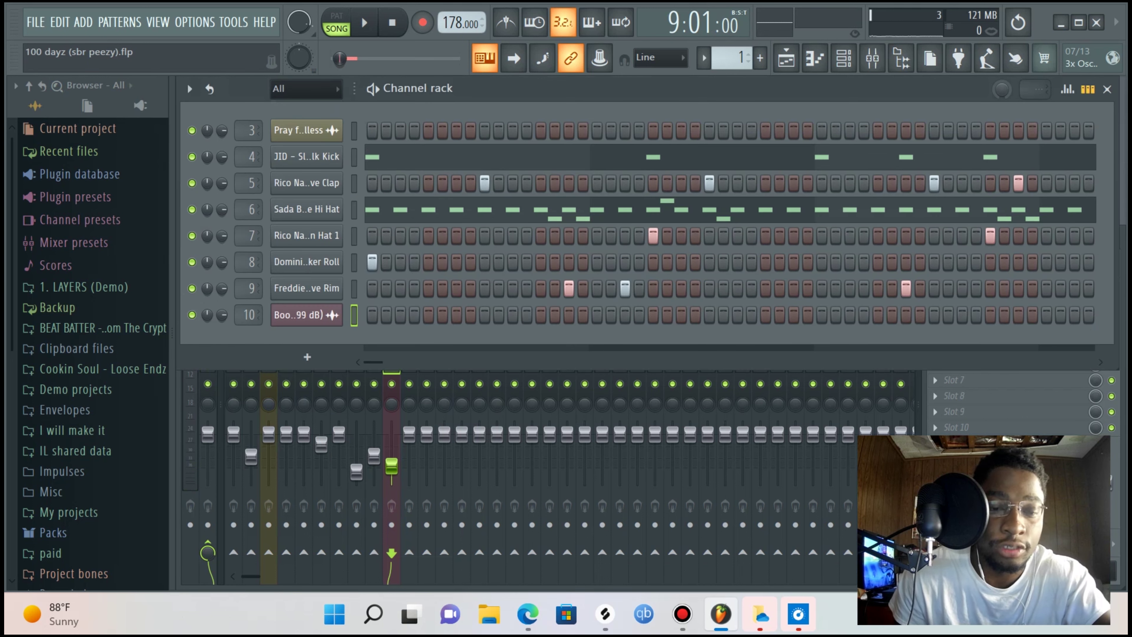
key("space")
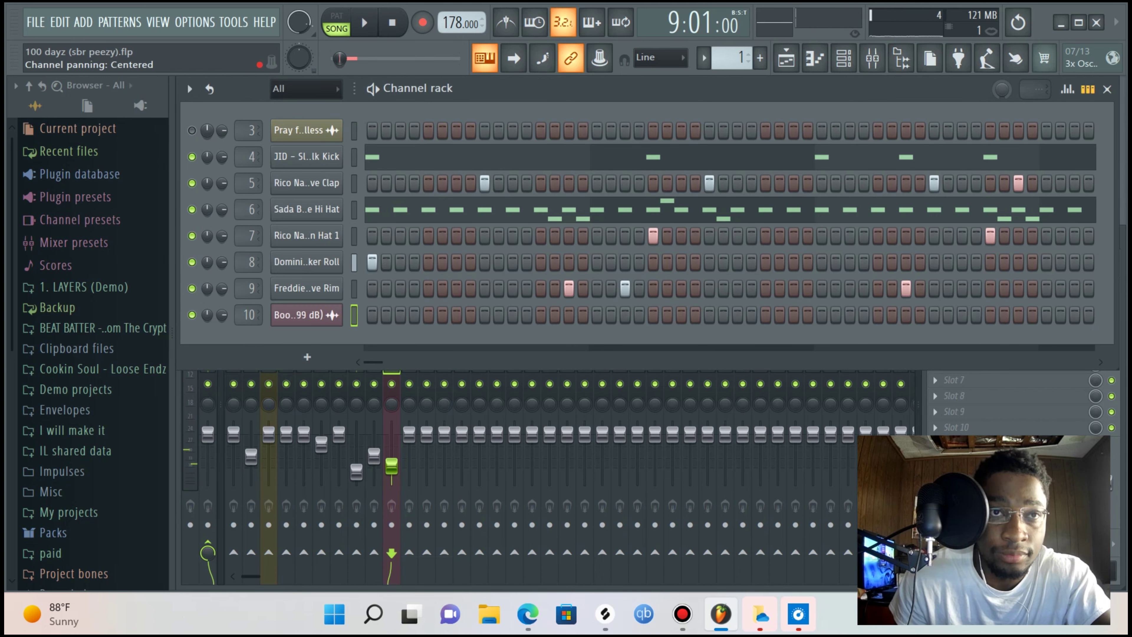
key("space")
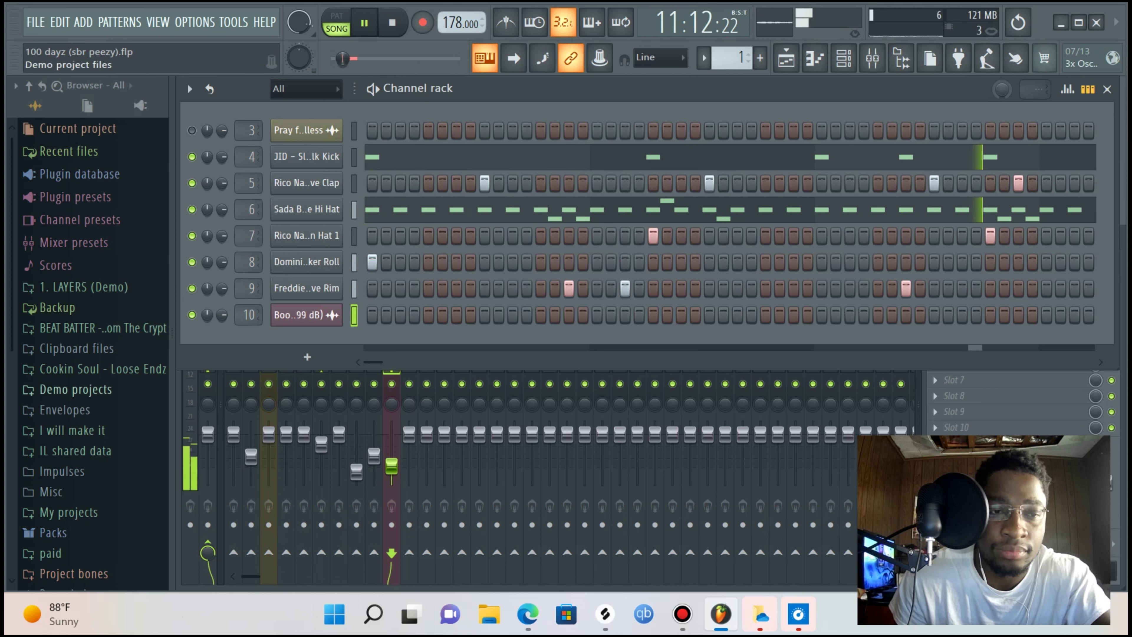
Save the project
left_click(35, 22)
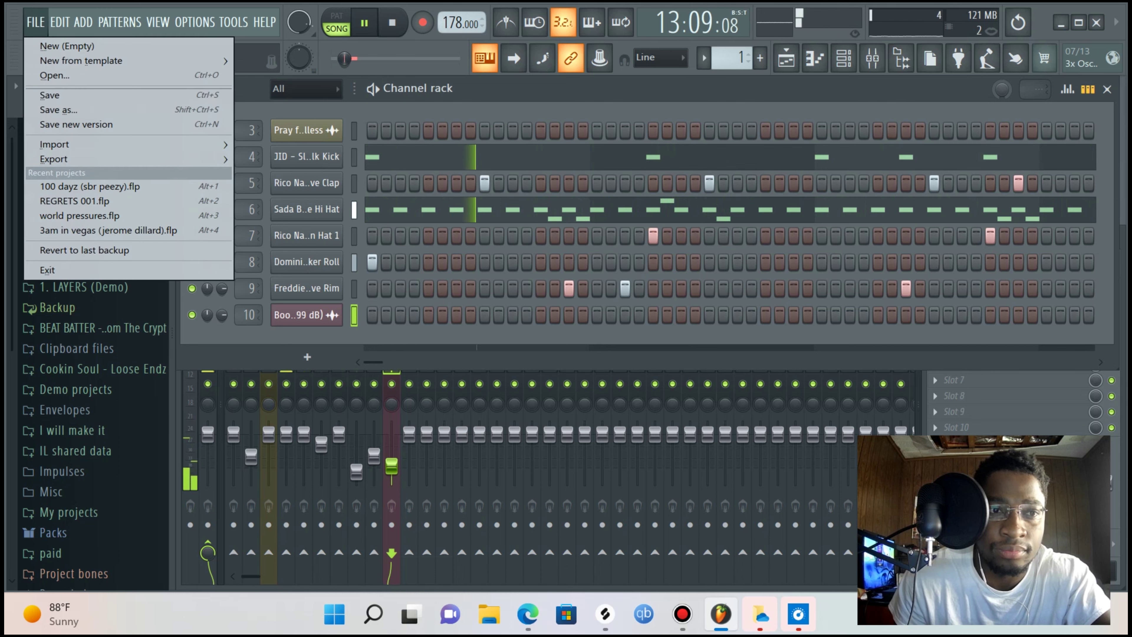
left_click(53, 96)
key("space")
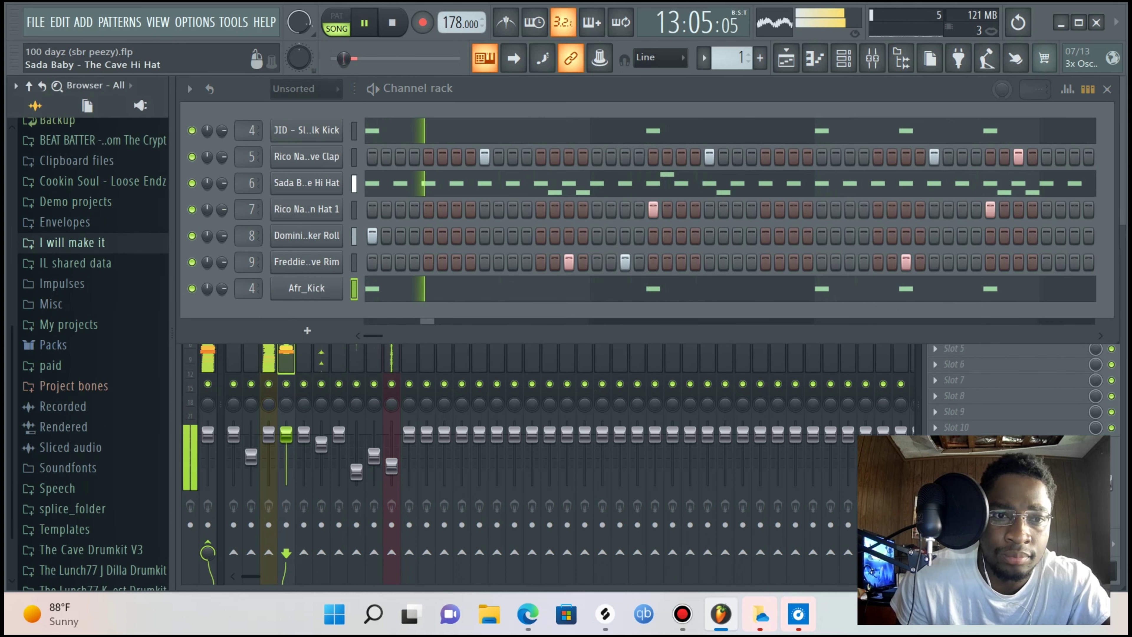
Slightly lower the JID kick's volume on mixer track 4 during playback and save the project again
left_click(304, 357)
left_click(287, 357)
left_click_drag(286, 434, 286, 441)
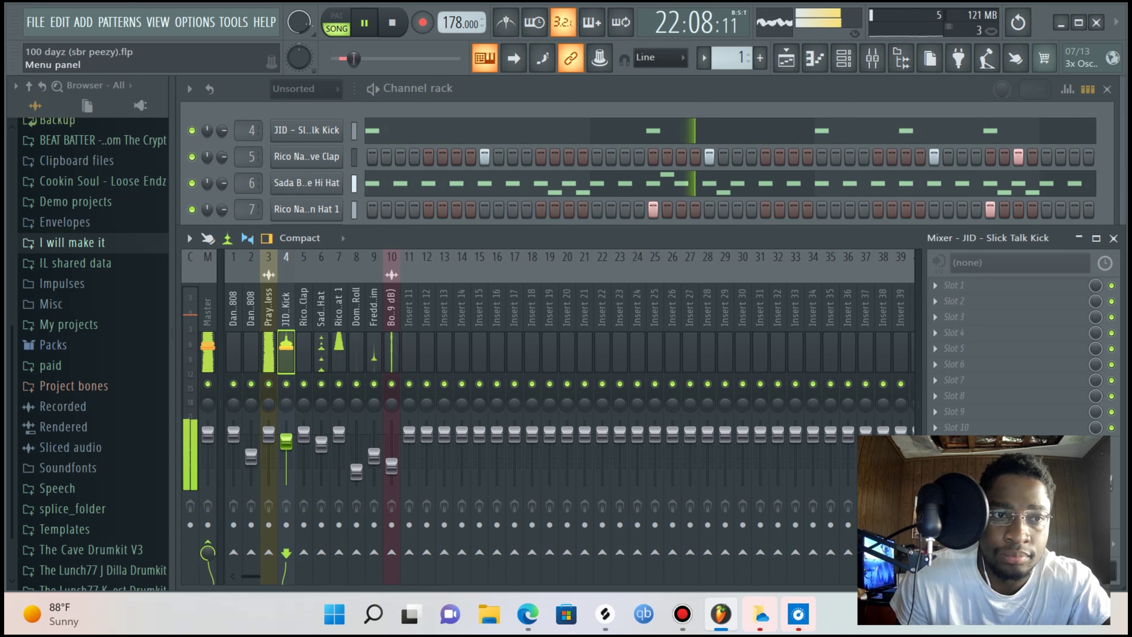
left_click(36, 21)
left_click(51, 95)
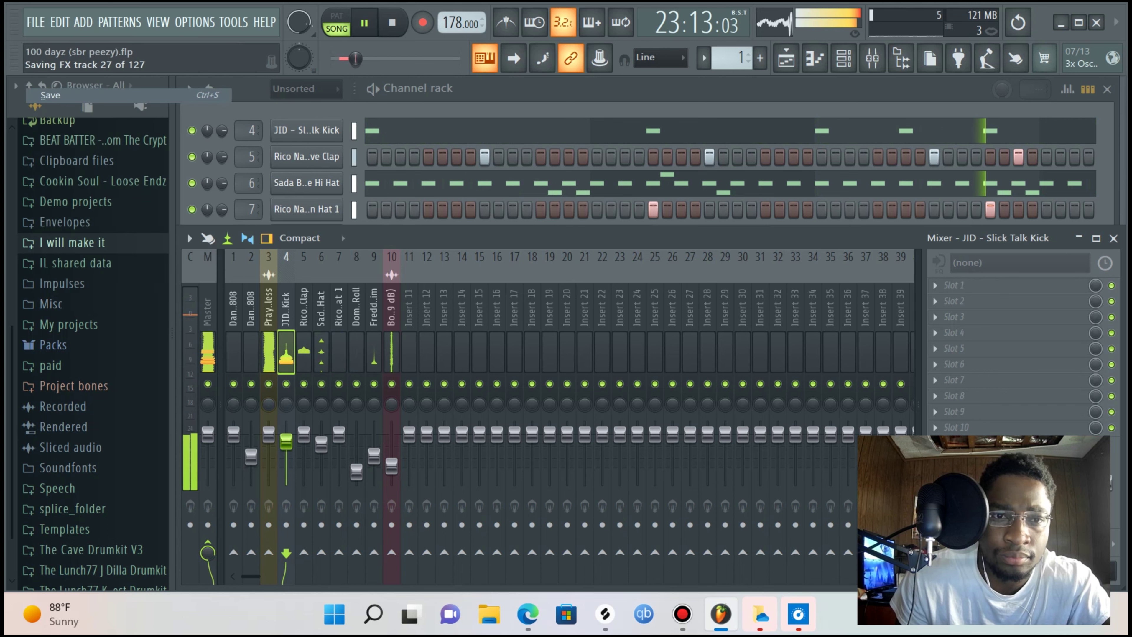
key("F6")
key("space")
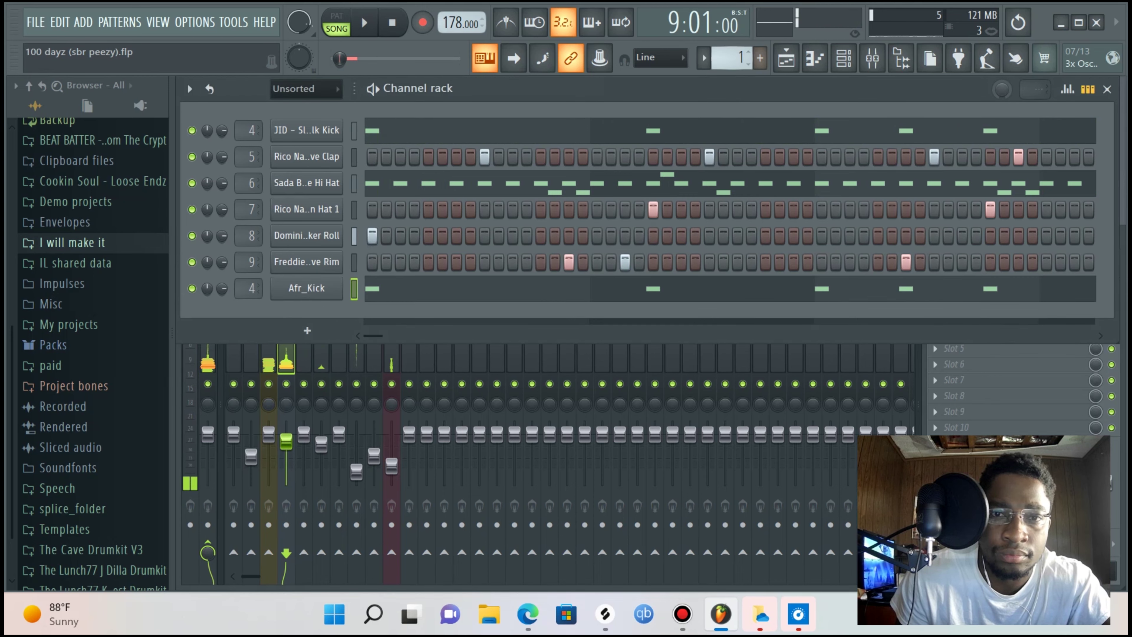
Add a one-bar C5 note at bar 3 to the LAYERS - Cart - 110 BPM channel
key("F5")
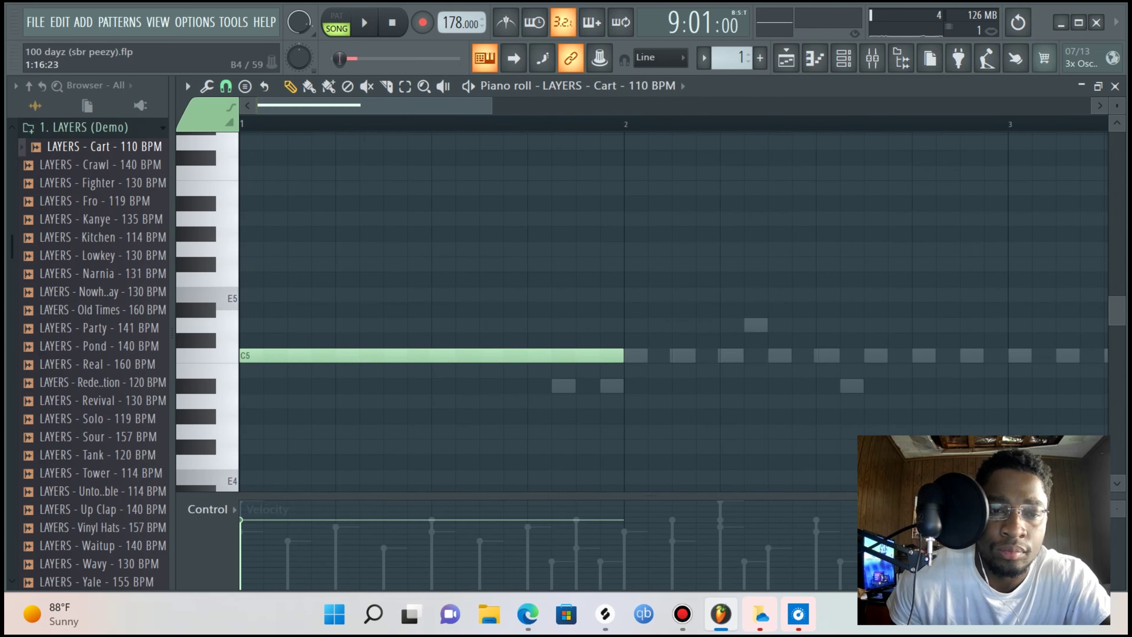
scroll(501, 218, "down", 3)
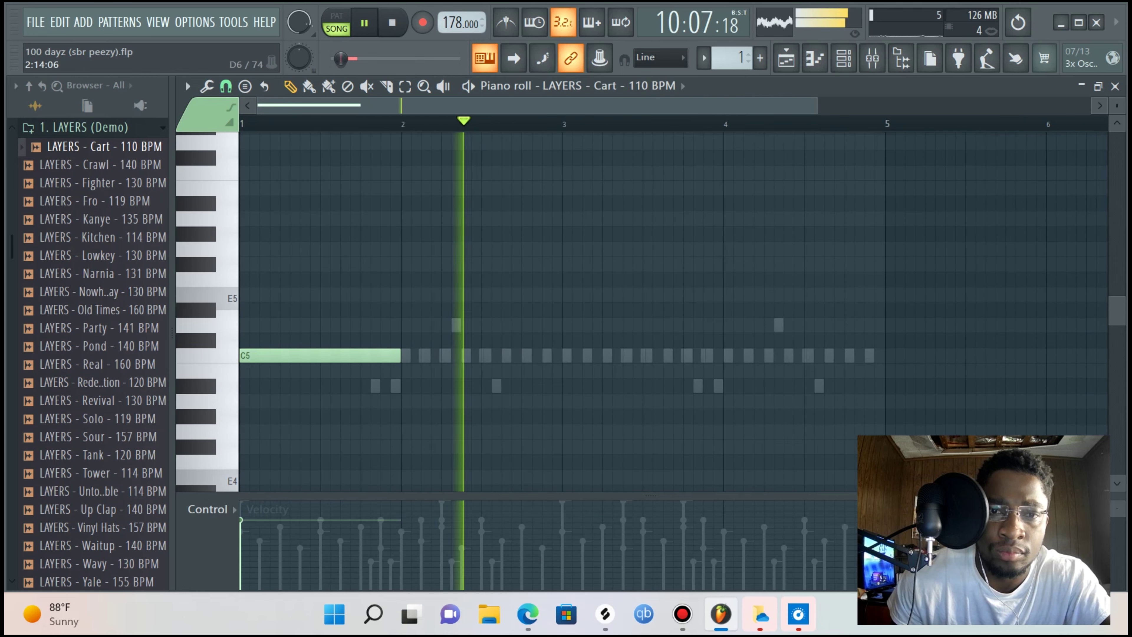
left_click(568, 356)
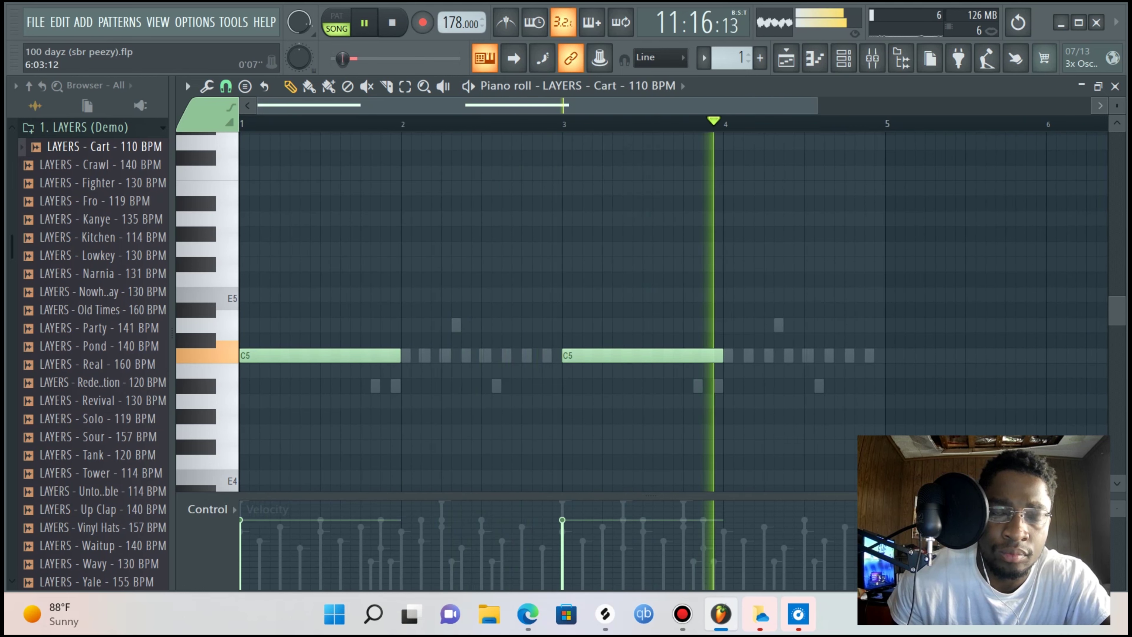
left_click(1115, 86)
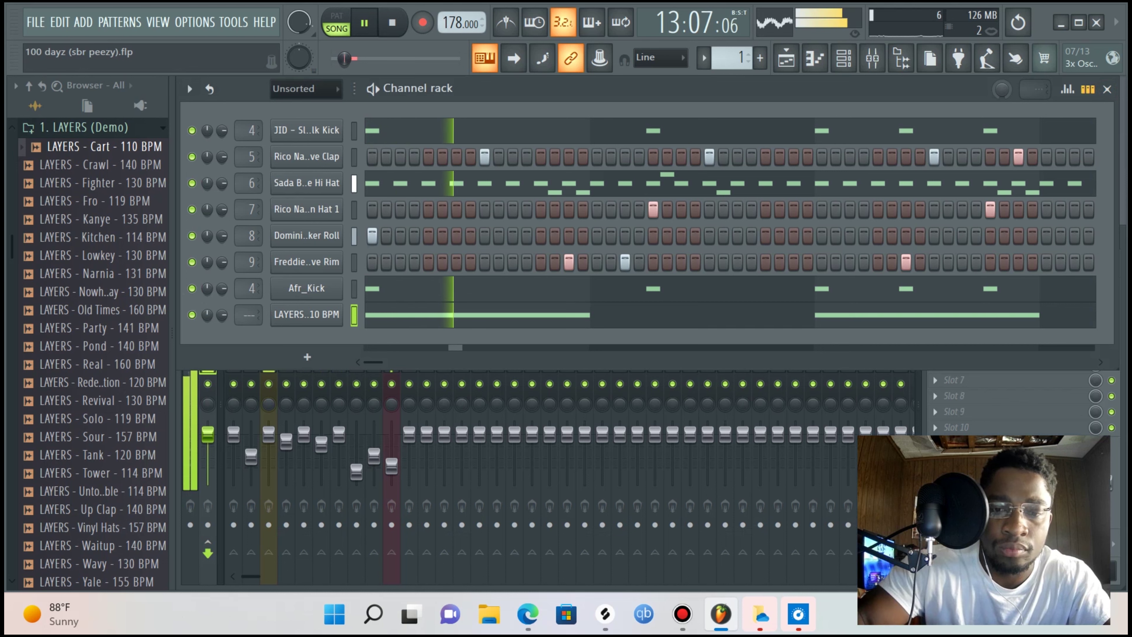
Route the LAYERS - Cart channel to mixer track 11 and lower its volume to 55%
double_click(248, 314)
left_click_drag(409, 434, 409, 459)
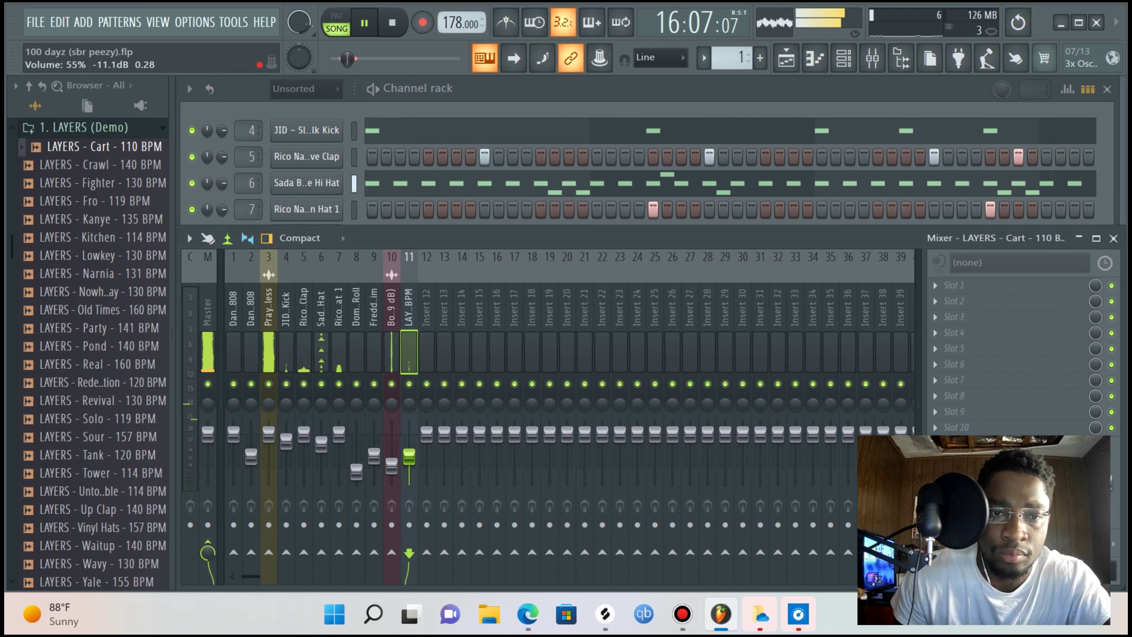
Move the long sample clip on Track 1 to bar 49 and the beat section's clips to bar 17, starting on Track 2
key("F5")
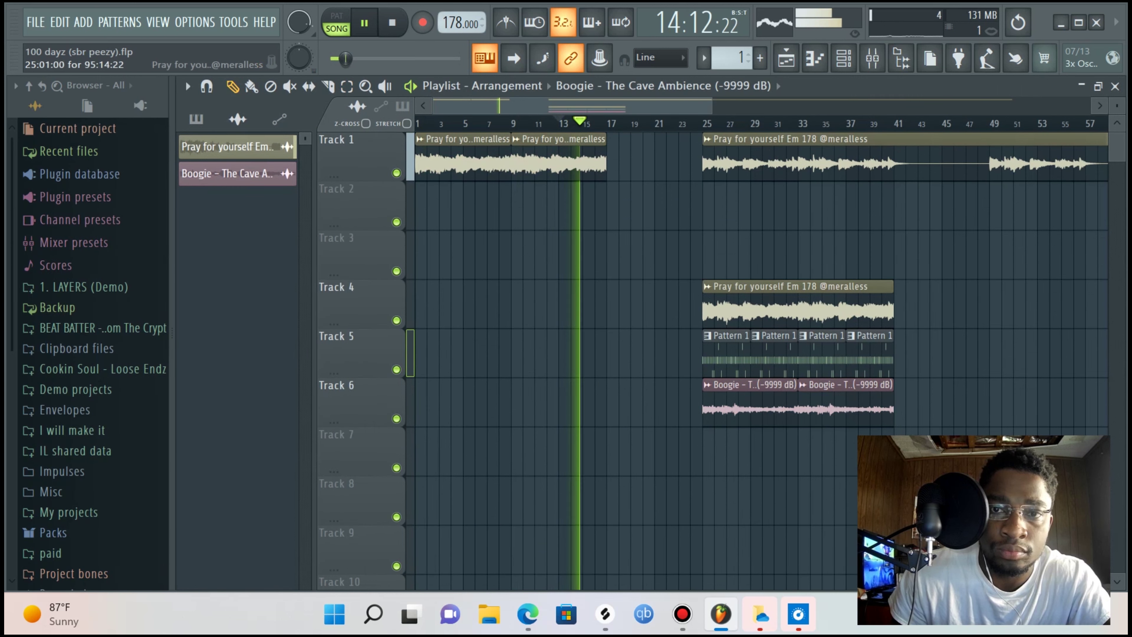
left_click_drag(723, 156, 1009, 156)
left_click_drag(758, 307, 662, 209)
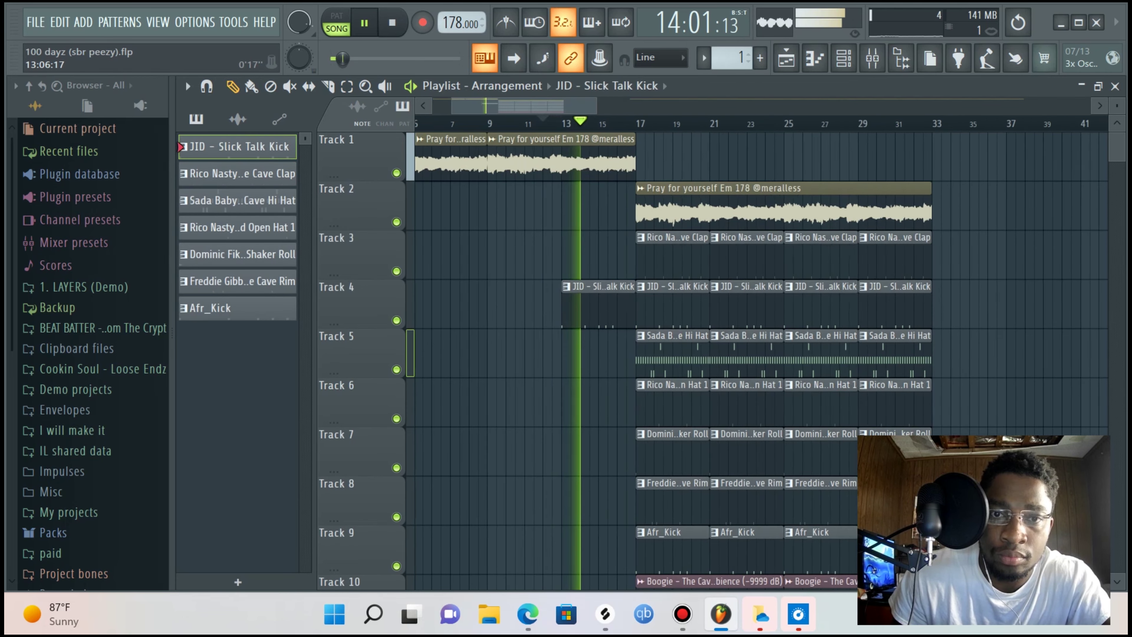
scroll(567, 353, "up", 1)
scroll(567, 353, "down", 3)
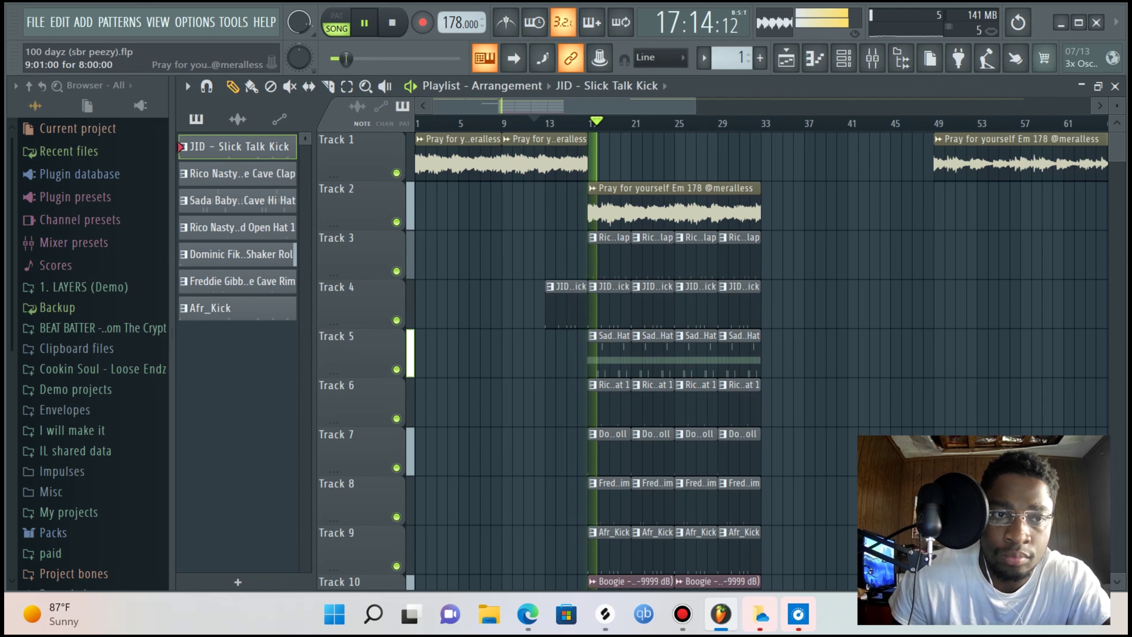
Save the project with the updated playlist arrangement
scroll(597, 549, "down", 1)
left_click(35, 21)
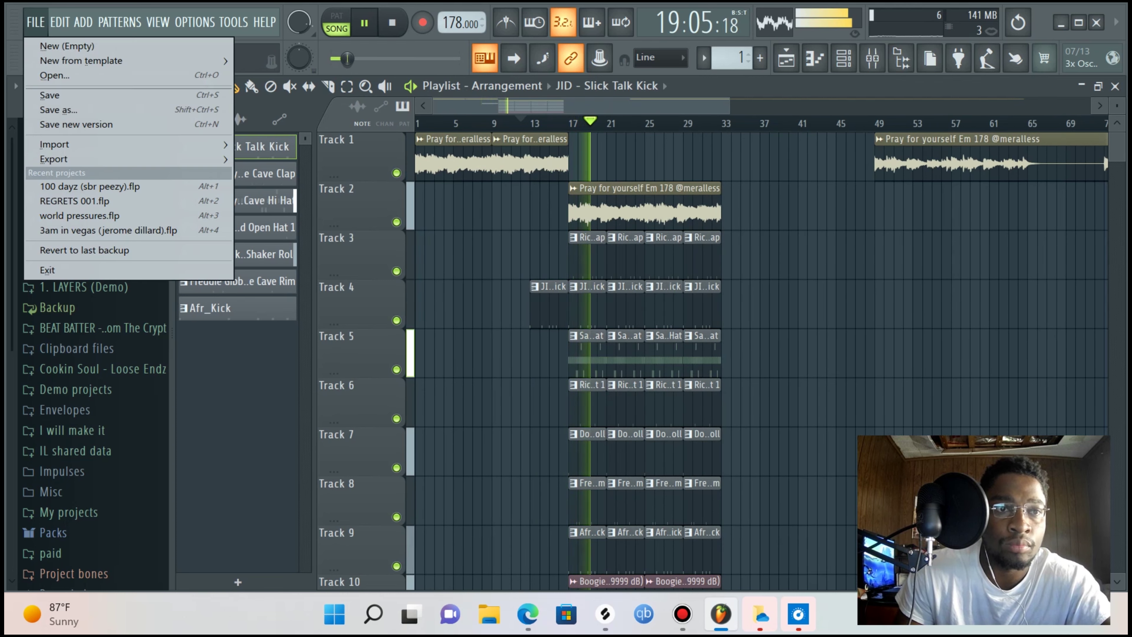
left_click(50, 95)
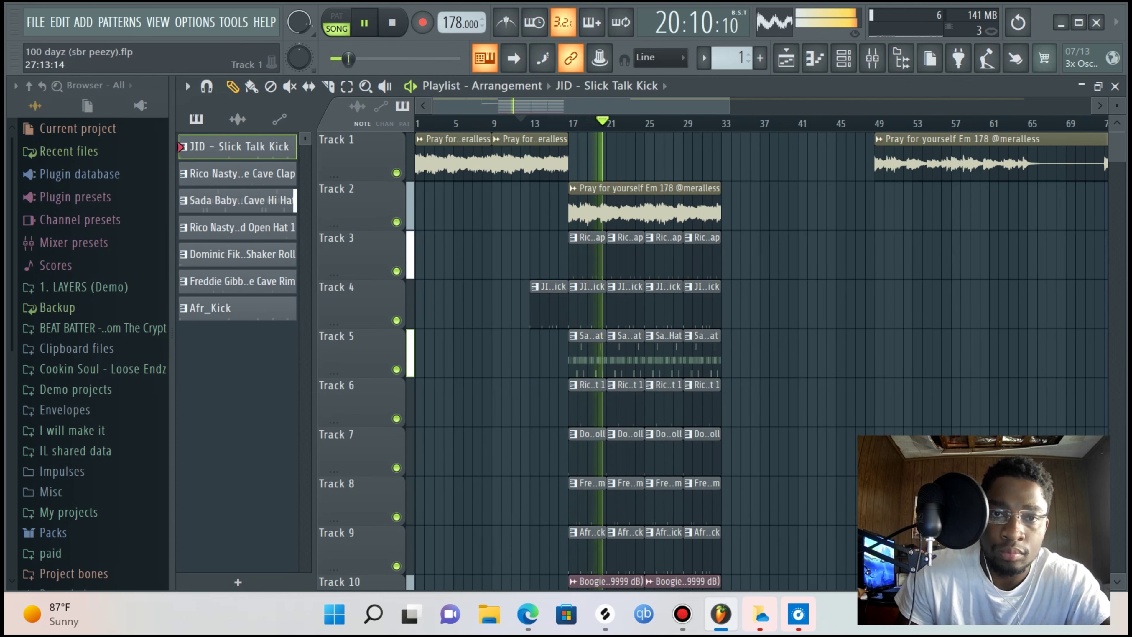
Move the long sample clip out of the way to Track 3 near bar 101 and duplicate the bars 17 to 33 section
scroll(758, 357, "down", 1)
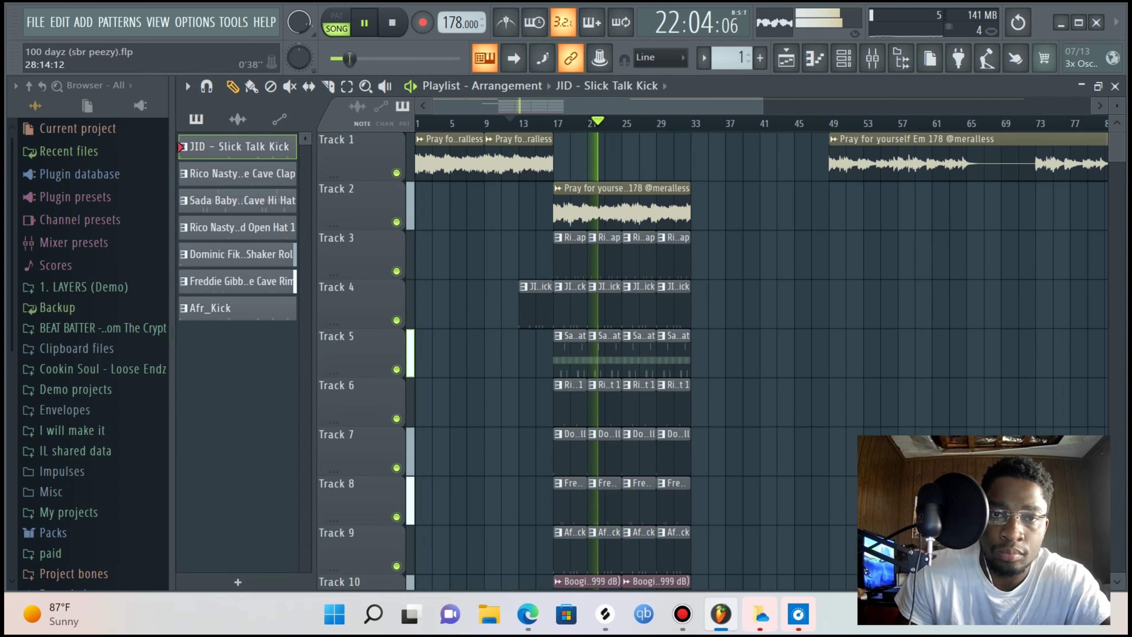
scroll(758, 357, "down", 3)
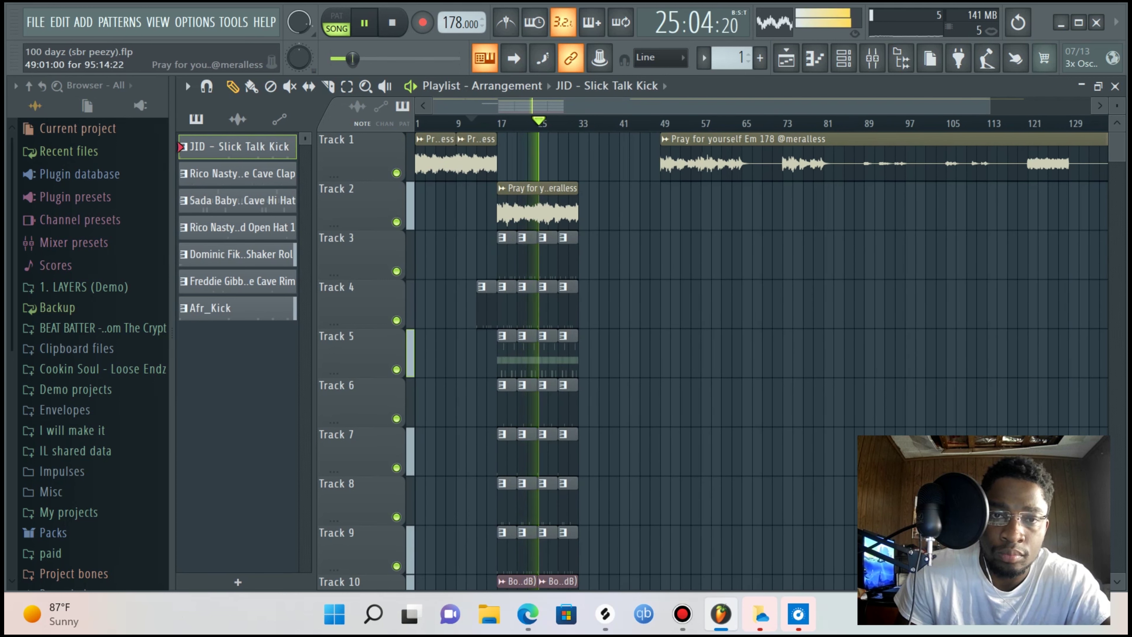
left_click_drag(713, 139, 985, 237)
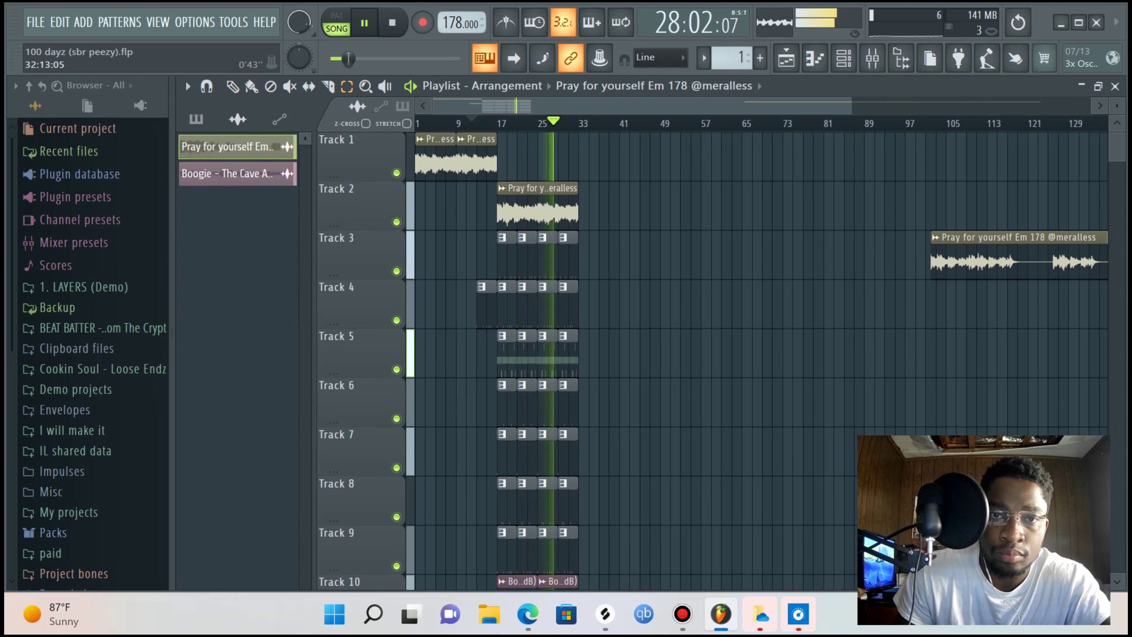
left_click_drag(578, 123, 498, 123)
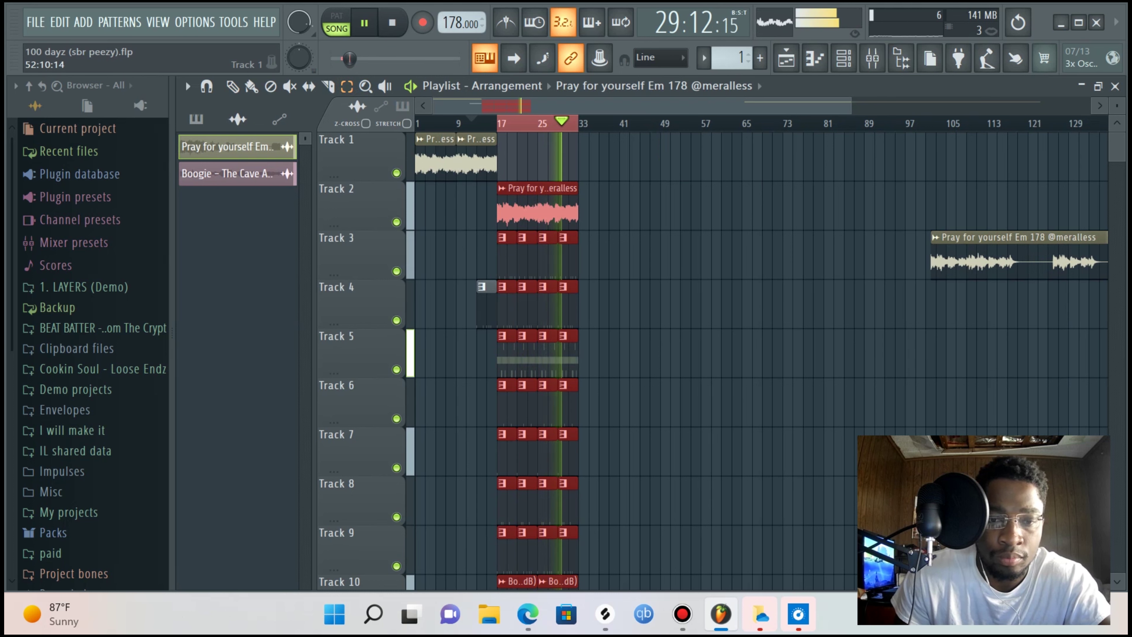
key("ctrl+b")
key("ctrl+d")
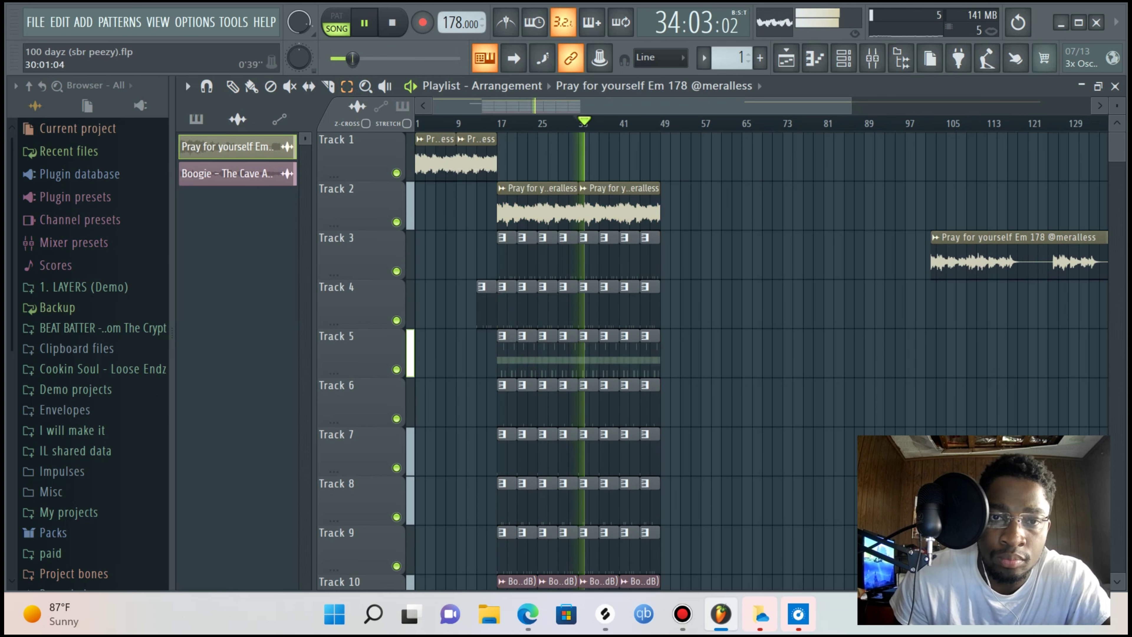
scroll(758, 360, "down", 2)
scroll(758, 360, "down", 3)
scroll(624, 156, "up", 3)
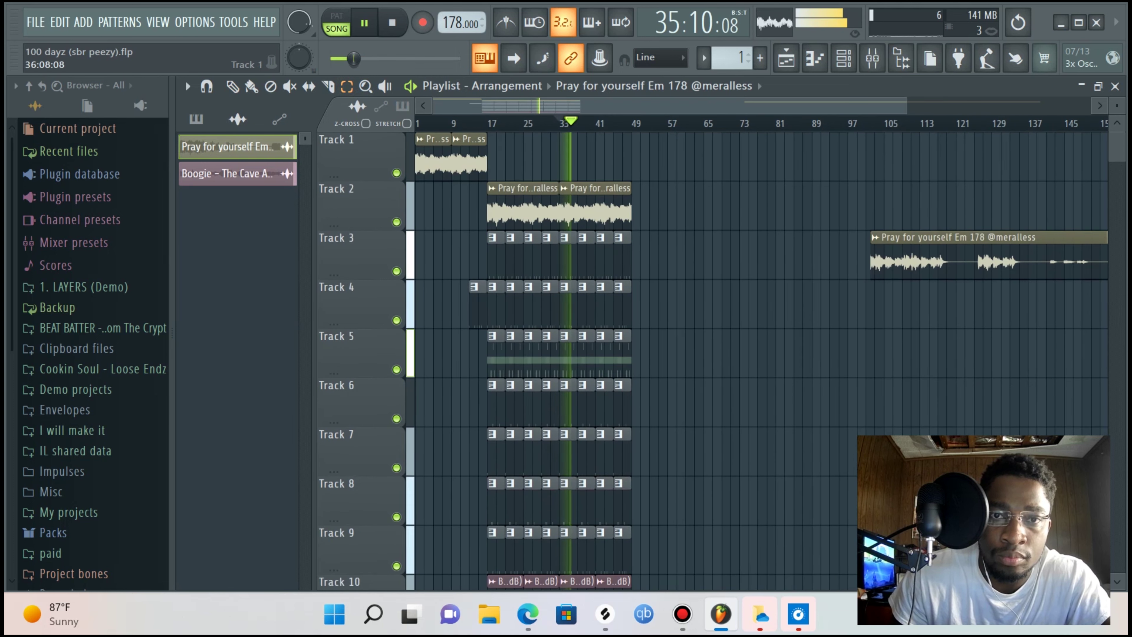
scroll(575, 156, "up", 3)
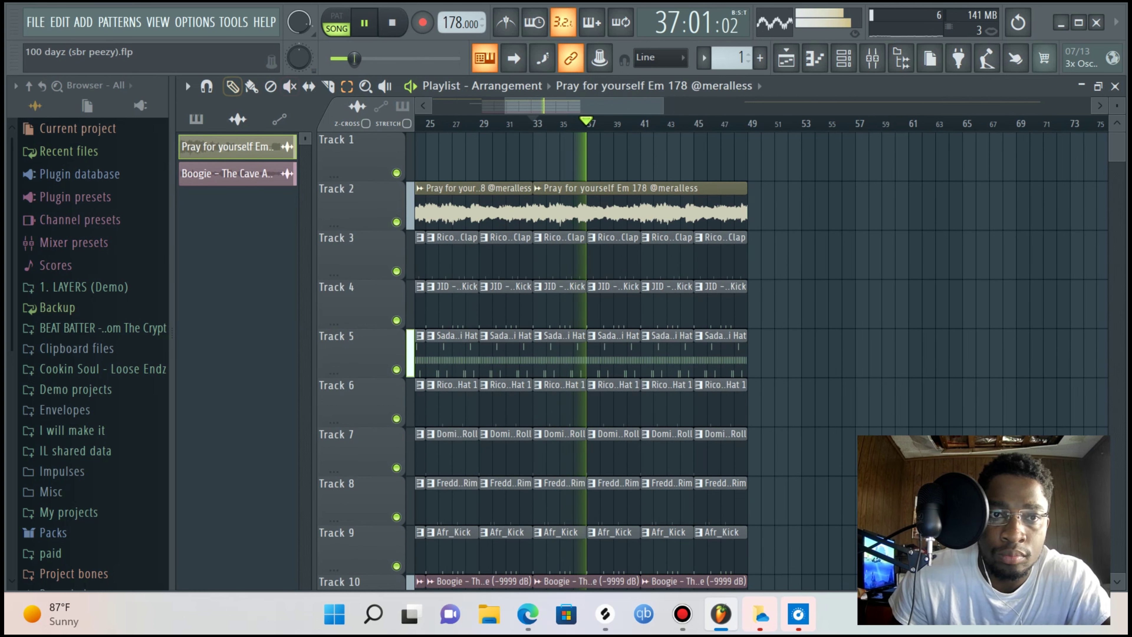
left_click(232, 86)
left_click(806, 156)
right_click(806, 156)
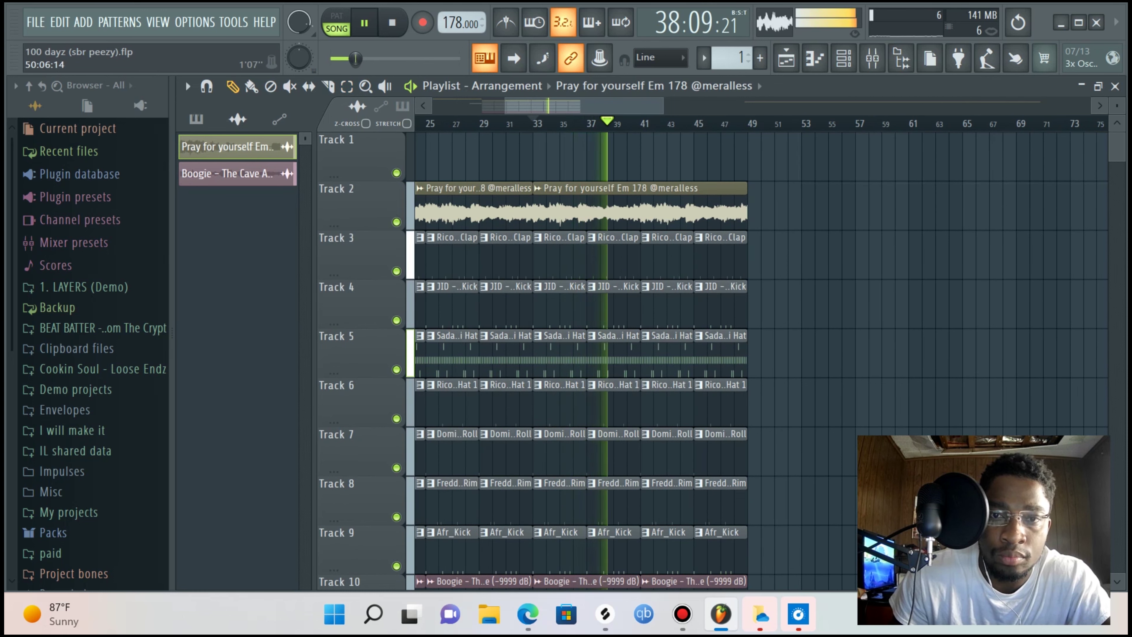
Move the long sample clip from Track 3 back to Track 1 at bar 49 and stop playback
scroll(819, 156, "right", 3)
scroll(715, 156, "down", 3)
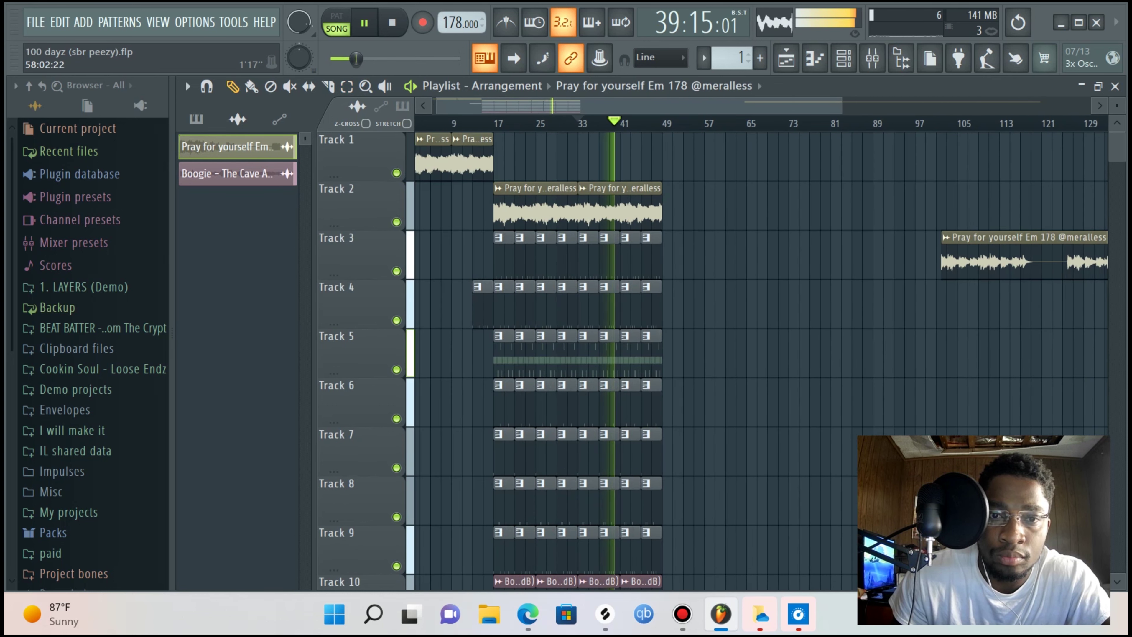
scroll(714, 357, "down", 2)
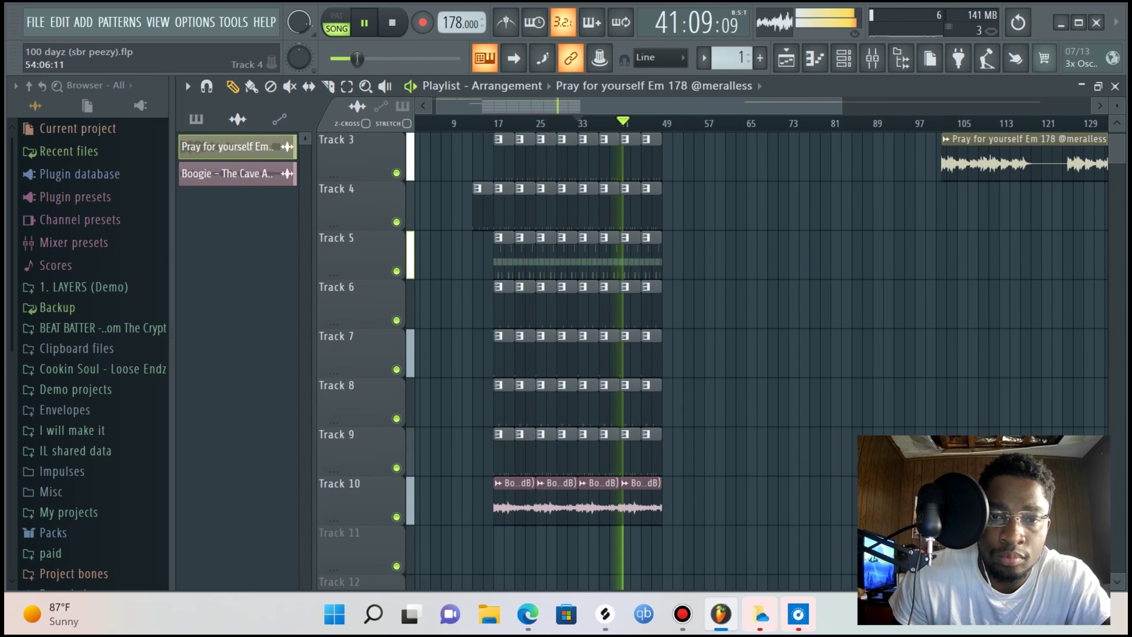
scroll(691, 206, "up", 2)
left_click_drag(972, 255, 701, 139)
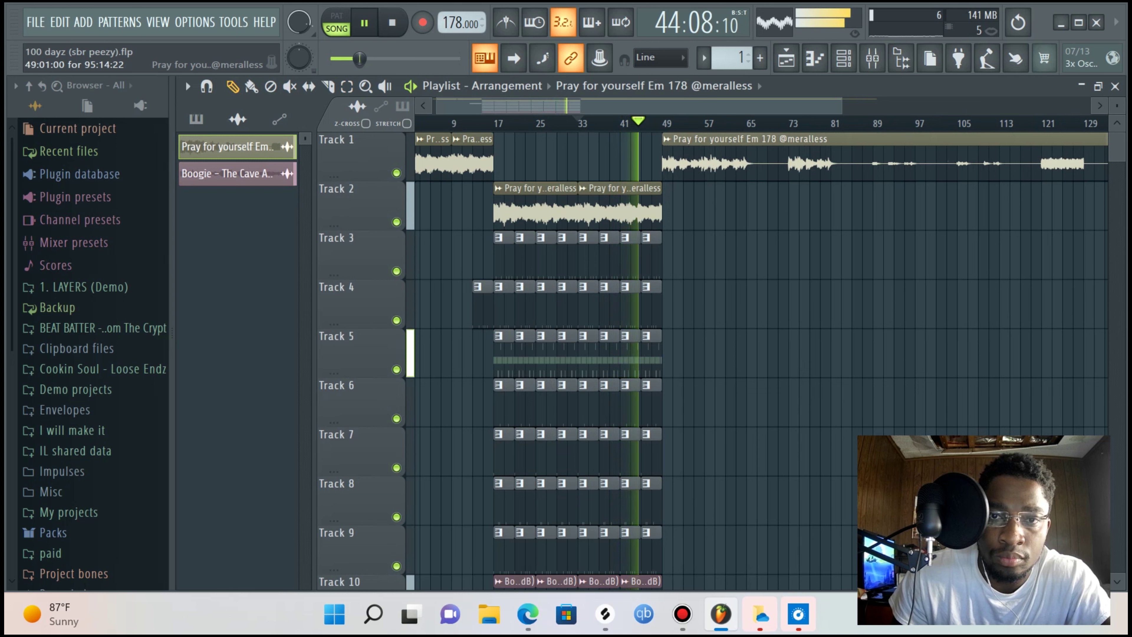
key("space")
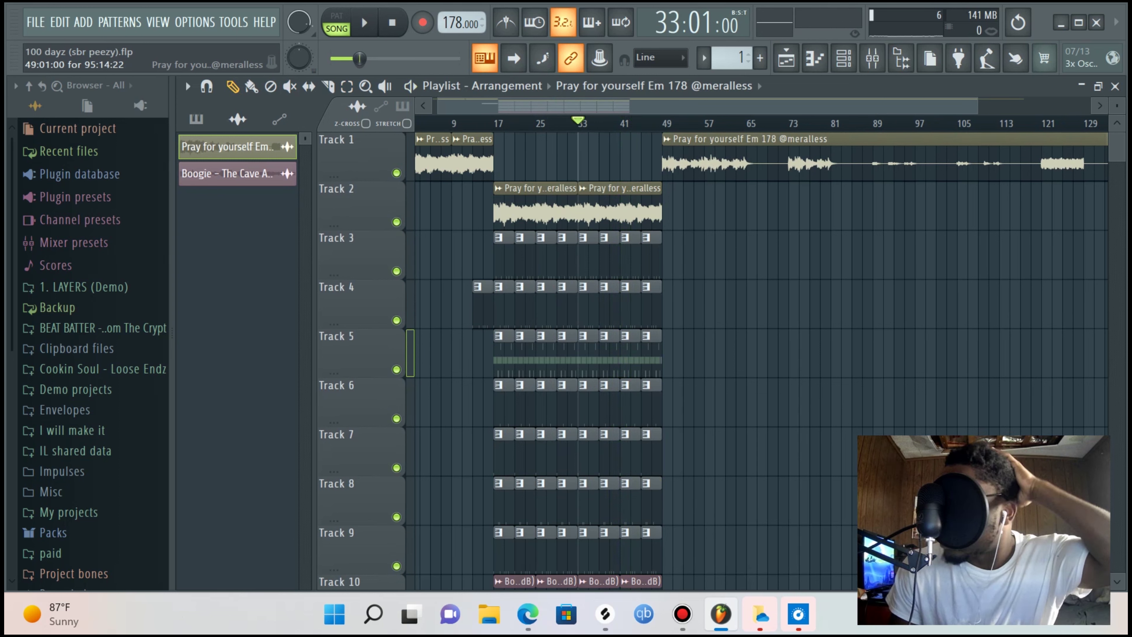